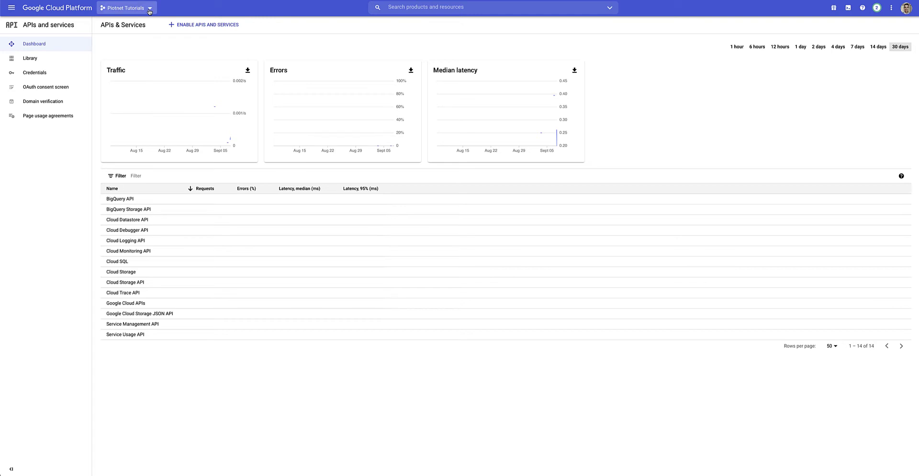
pyautogui.click(149, 12)
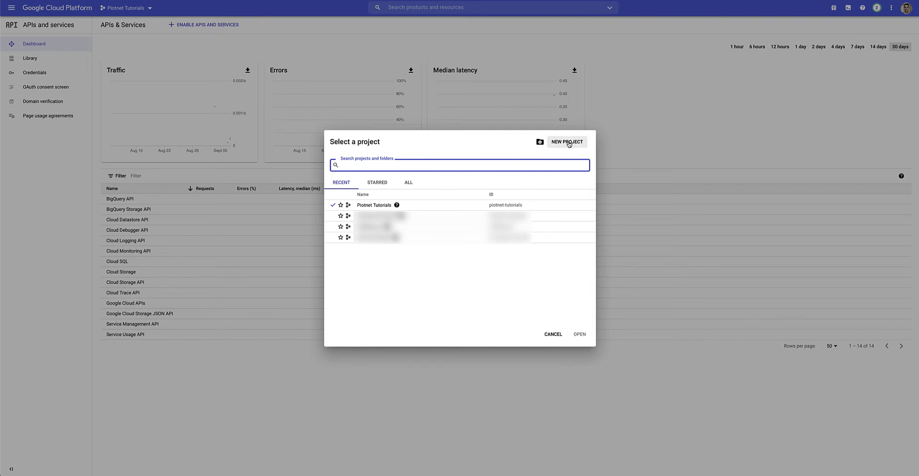
pyautogui.click(569, 143)
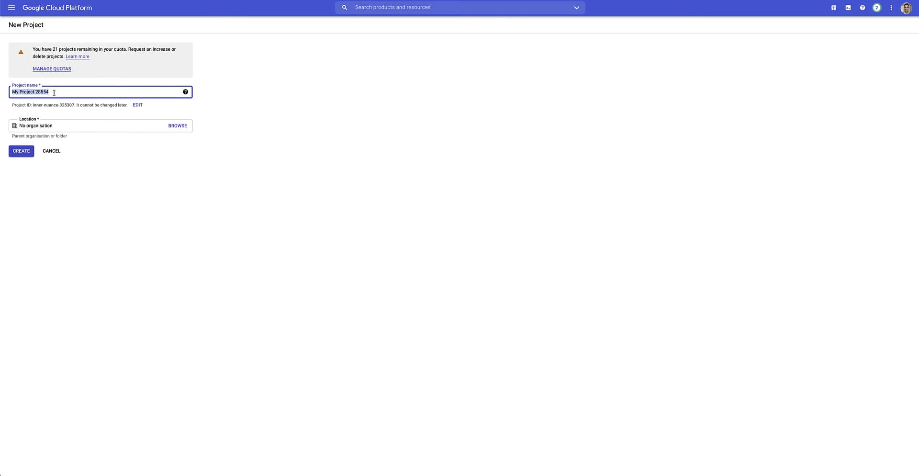
pyautogui.click(50, 151)
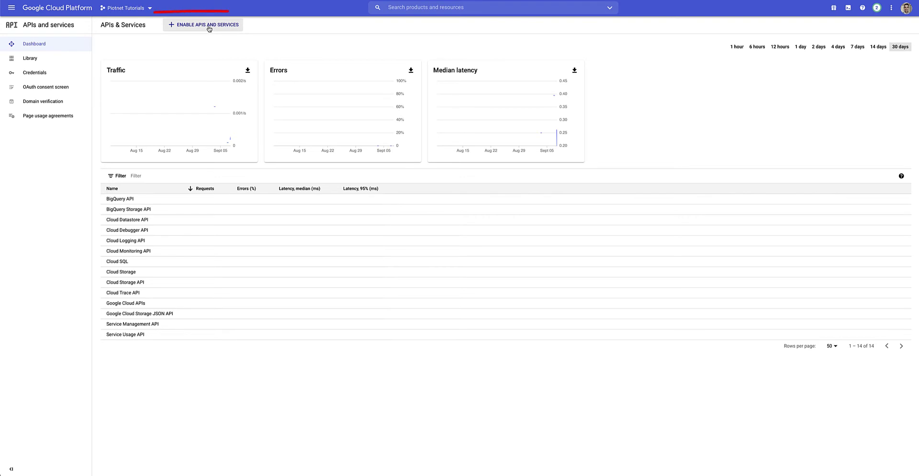
# - Enable the Google Calendar API for the Piotnet Tutorials project from the API library
pyautogui.click(210, 28)
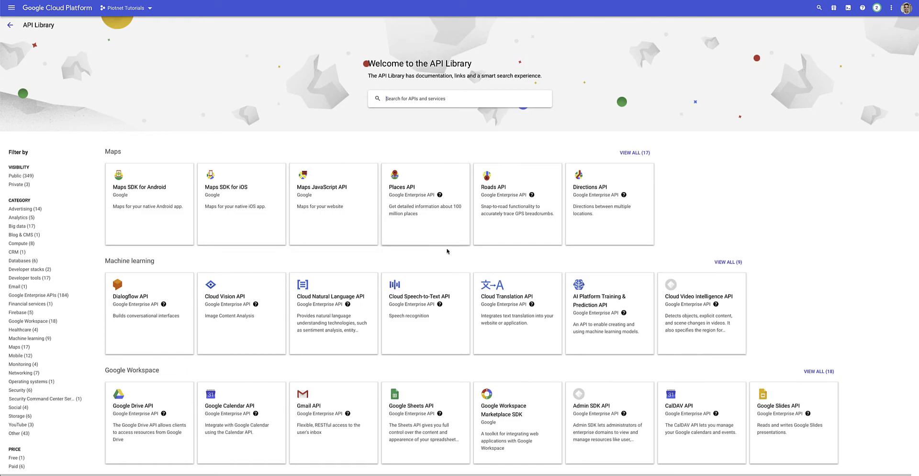
pyautogui.scroll(-5, 447, 250)
pyautogui.scroll(-5, 447, 252)
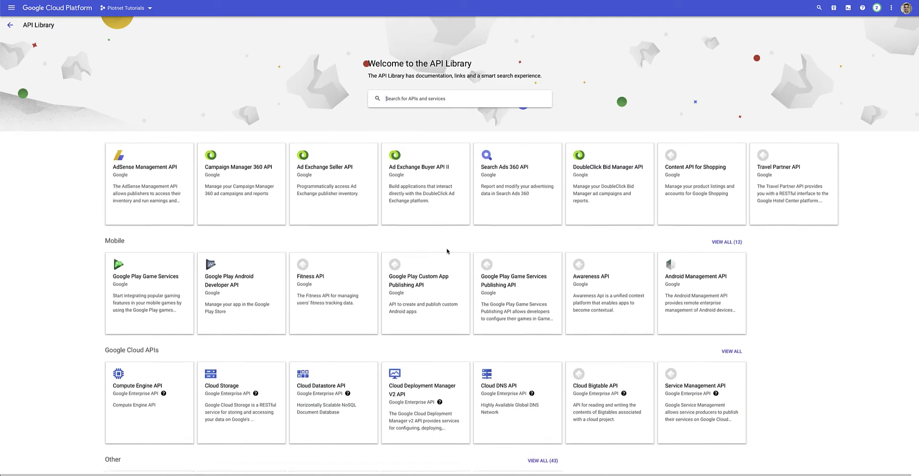
pyautogui.scroll(10, 446, 228)
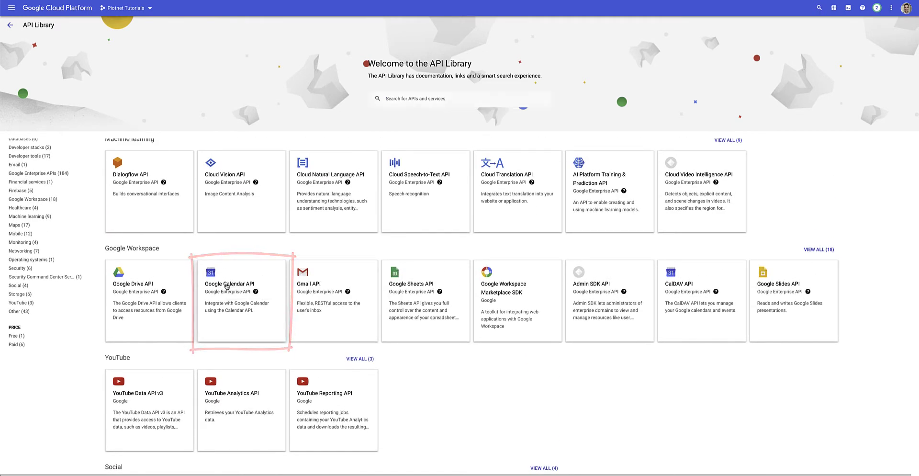
pyautogui.click(227, 286)
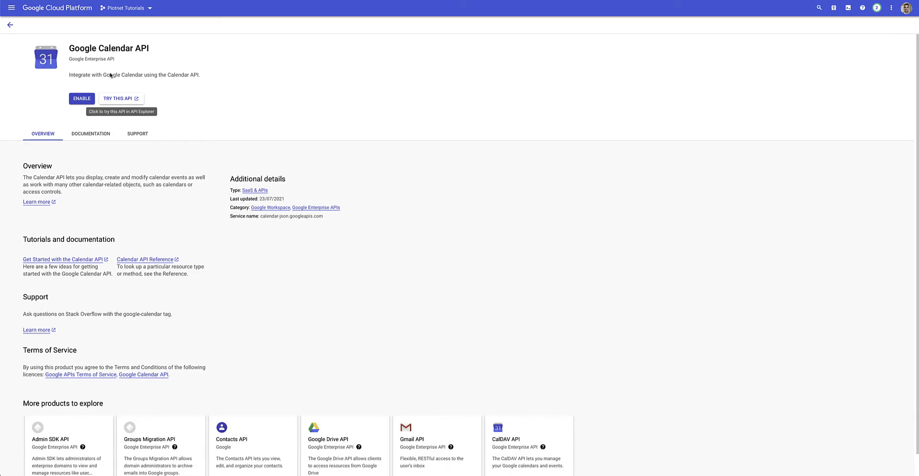
pyautogui.click(82, 99)
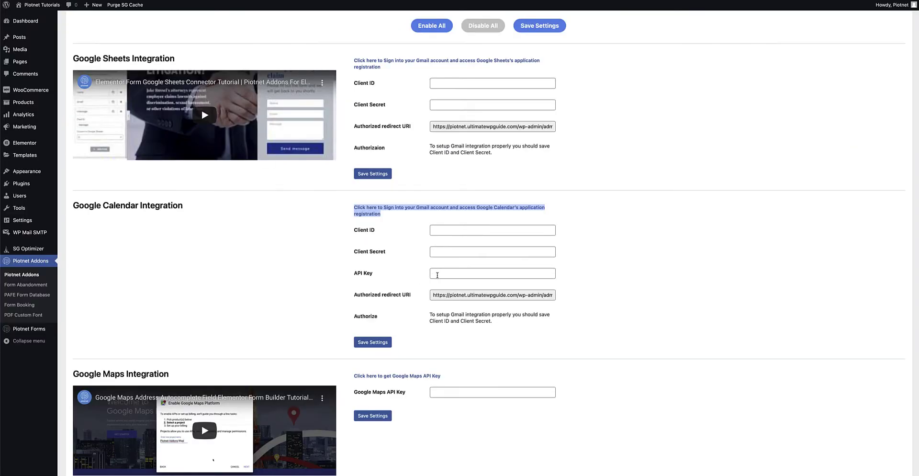
pyautogui.click(437, 274)
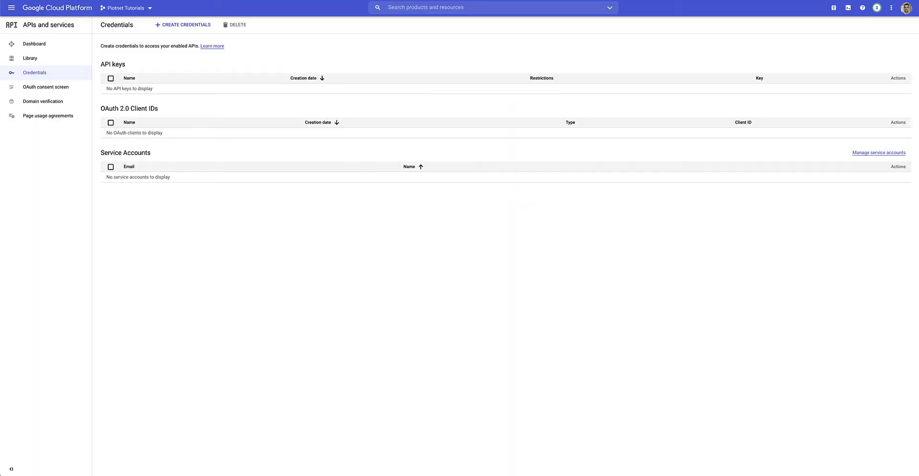
# - Create a new API key from the Create Credentials menu
pyautogui.click(180, 25)
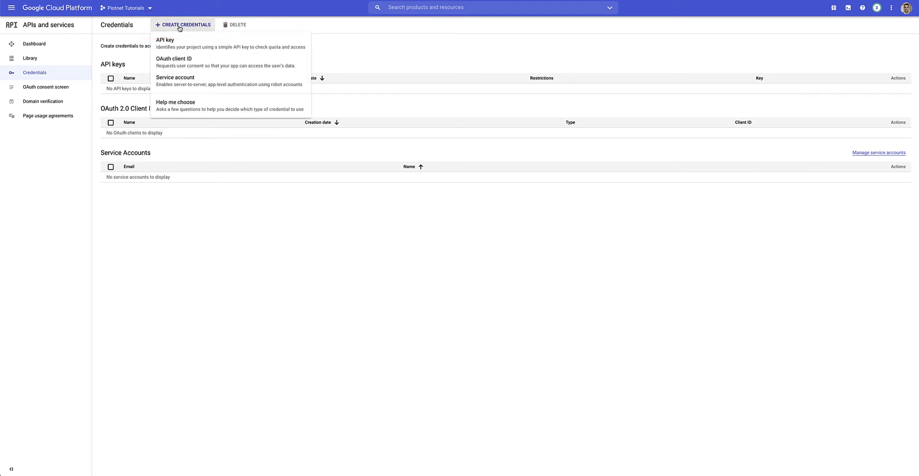
pyautogui.click(200, 46)
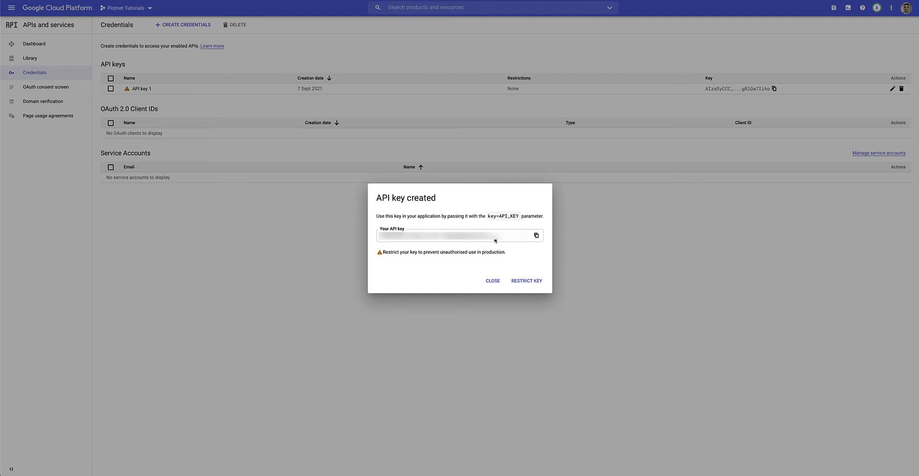
# - Rename the API key to 'Piotnet Calendar Integration'
pyautogui.click(522, 283)
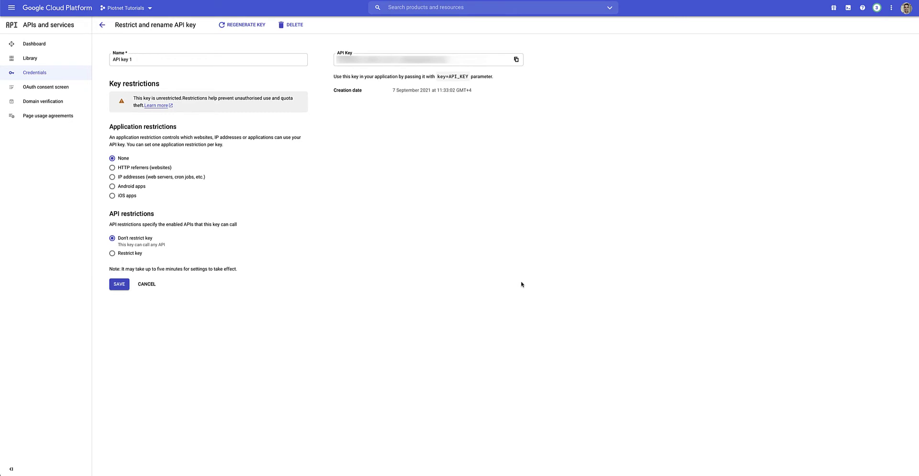
pyautogui.moveTo(136, 60); pyautogui.dragTo(101, 62)
pyautogui.write('Pi')
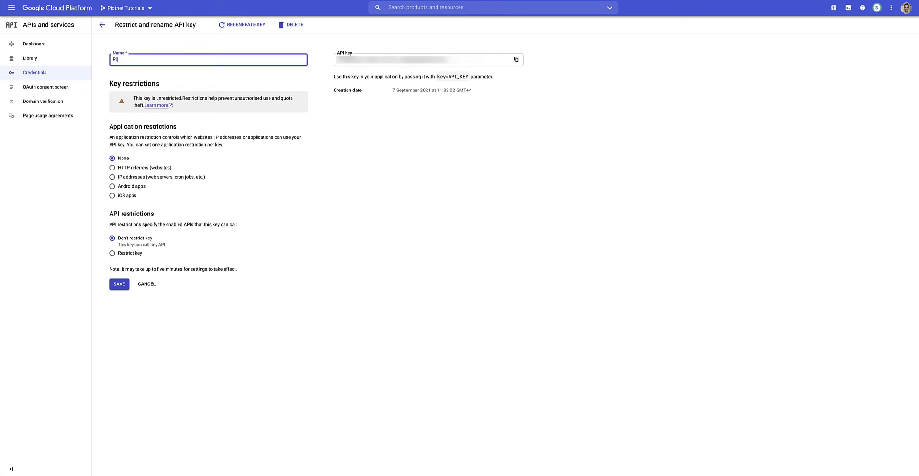
pyautogui.write('otnet Calendar Integration')
# - Restrict the key to the Google Calendar API and save it
pyautogui.click(129, 255)
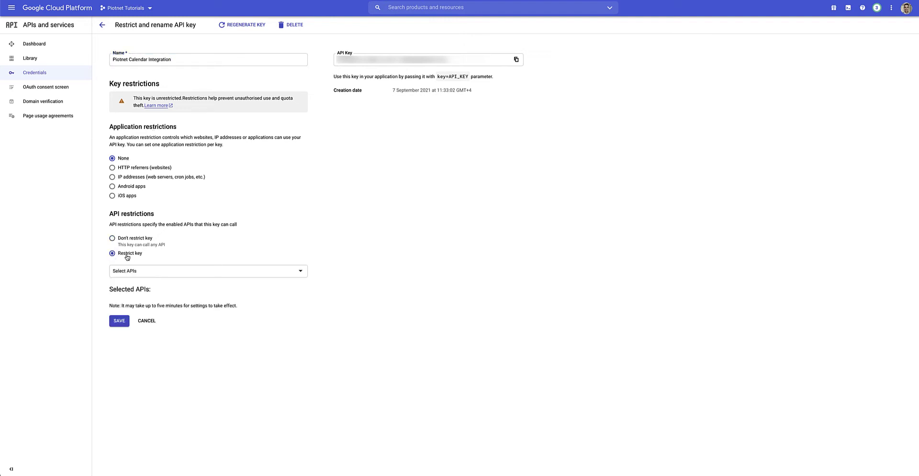
pyautogui.click(139, 271)
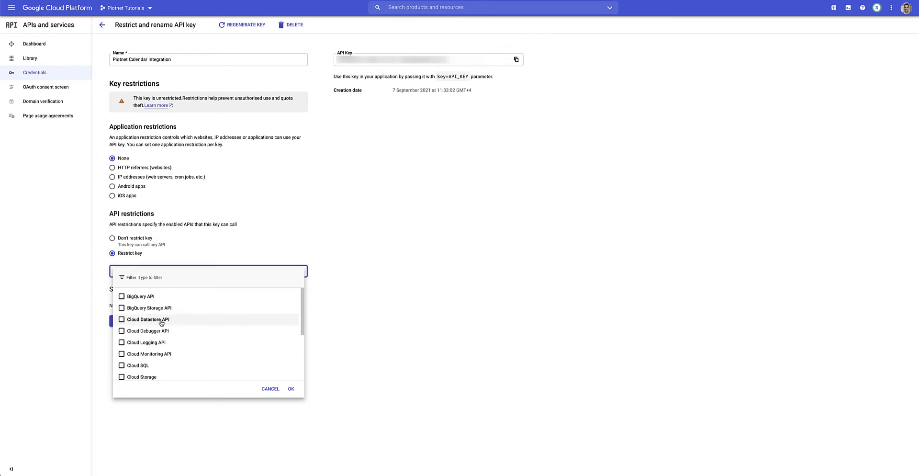
pyautogui.scroll(-1, 160, 322)
pyautogui.scroll(-1, 162, 324)
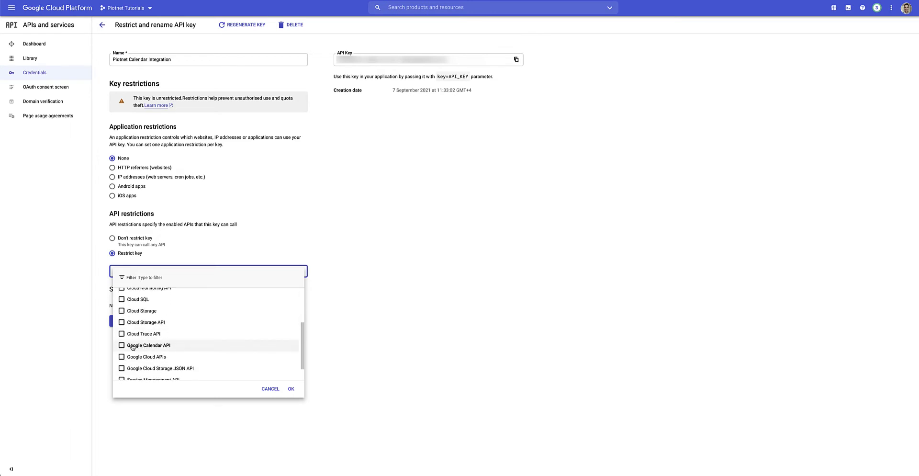
pyautogui.click(139, 345)
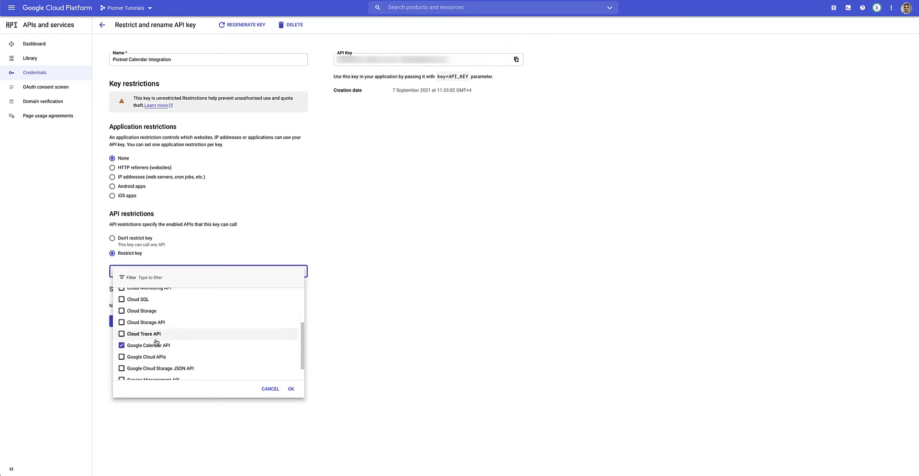
pyautogui.click(291, 391)
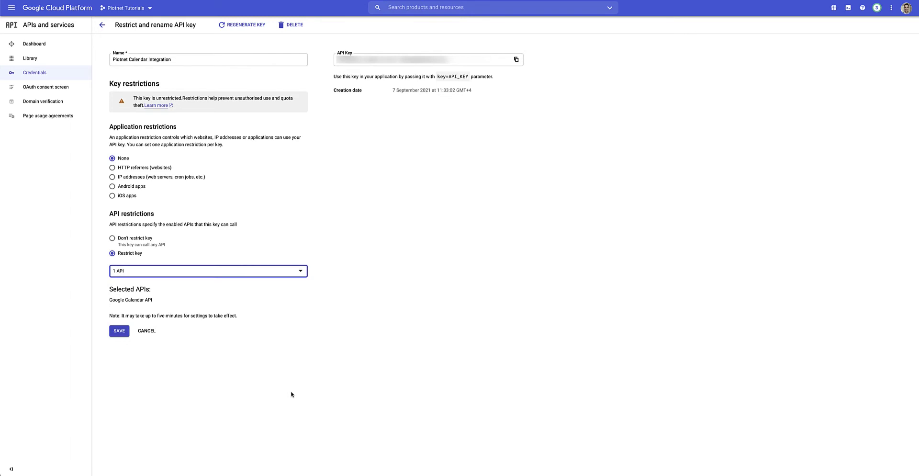
pyautogui.click(126, 332)
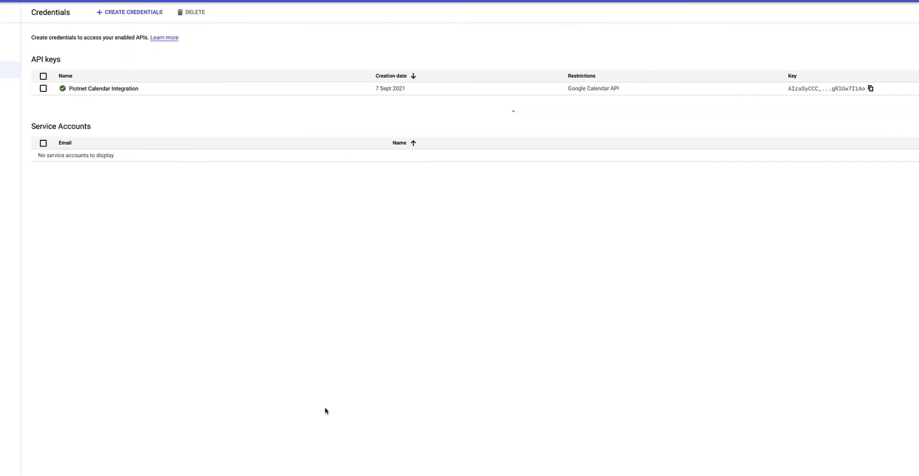
# - Copy the restricted Piotnet Calendar Integration API key
pyautogui.moveTo(50, 92)
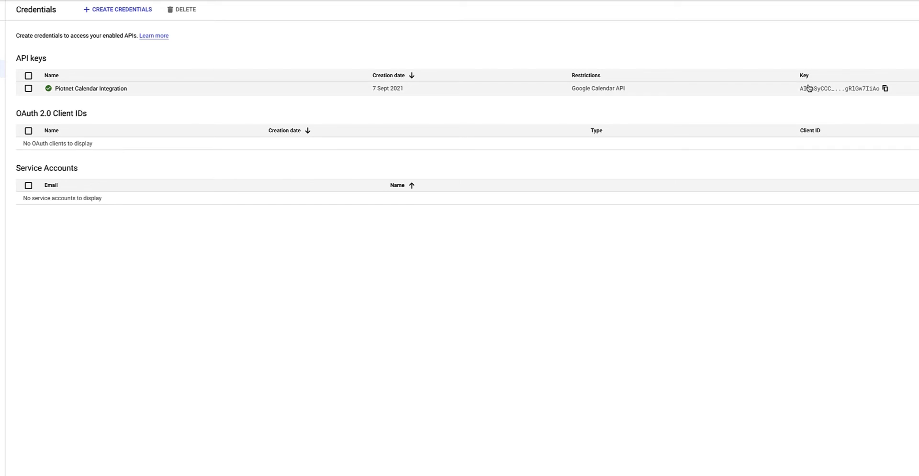
pyautogui.click(882, 89)
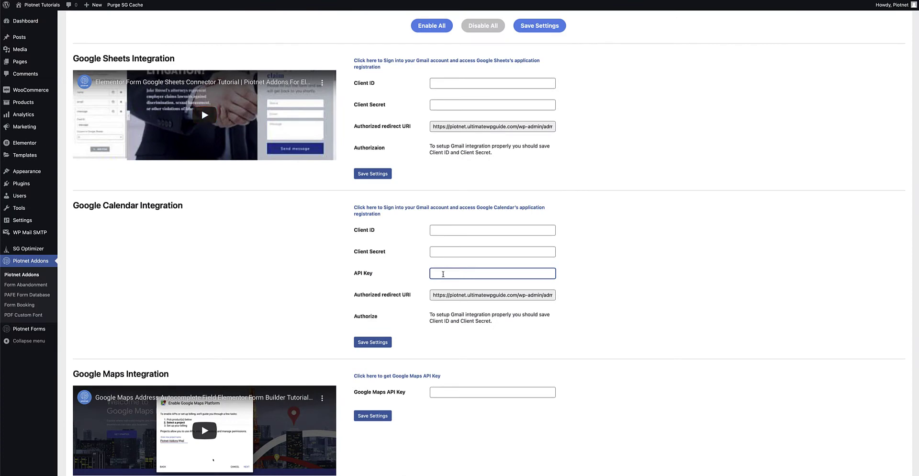
# - Paste the copied key into WordPress's Google Calendar API Key field
pyautogui.hotkey('ctrl', 'v')
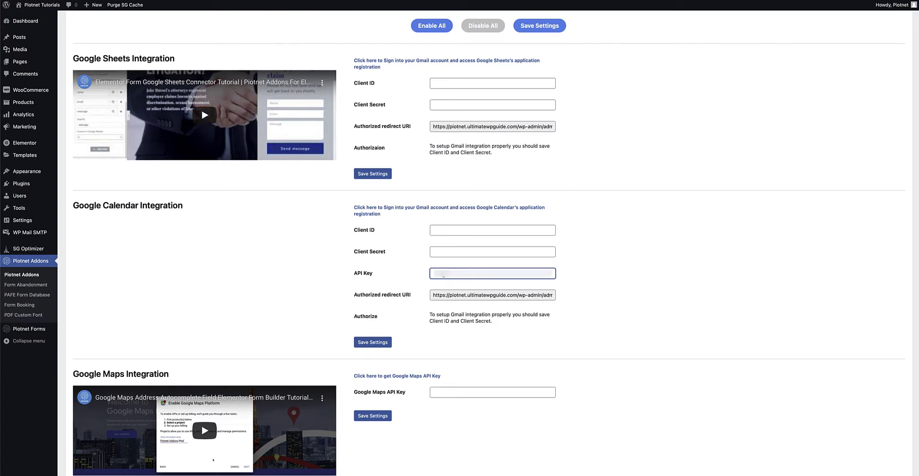
pyautogui.hotkey('ctrl', 'v')
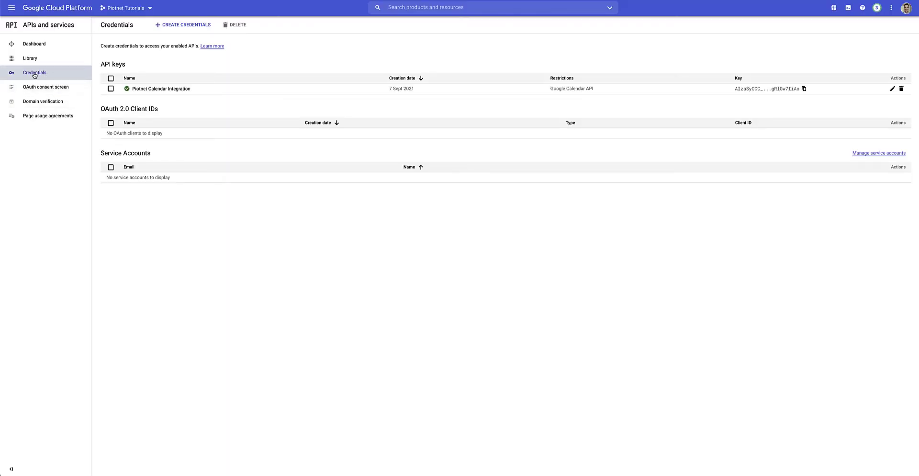
# - Start a new OAuth client ID with Web application as the application type
pyautogui.click(183, 27)
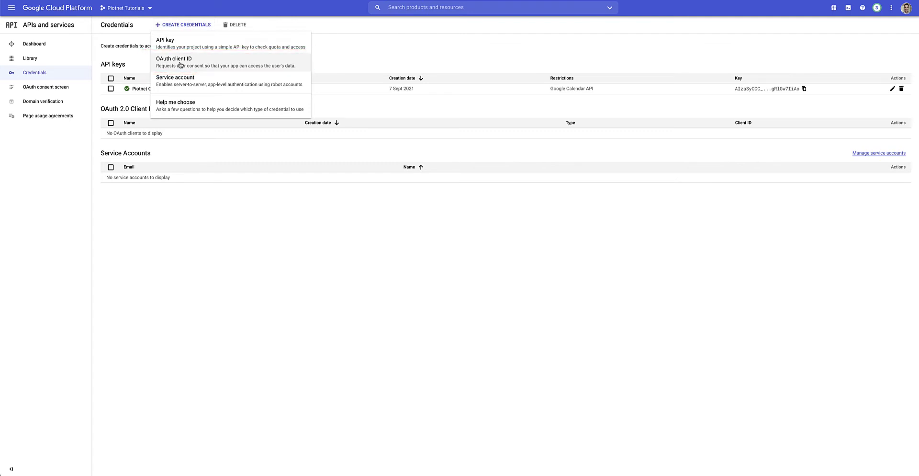
pyautogui.click(180, 65)
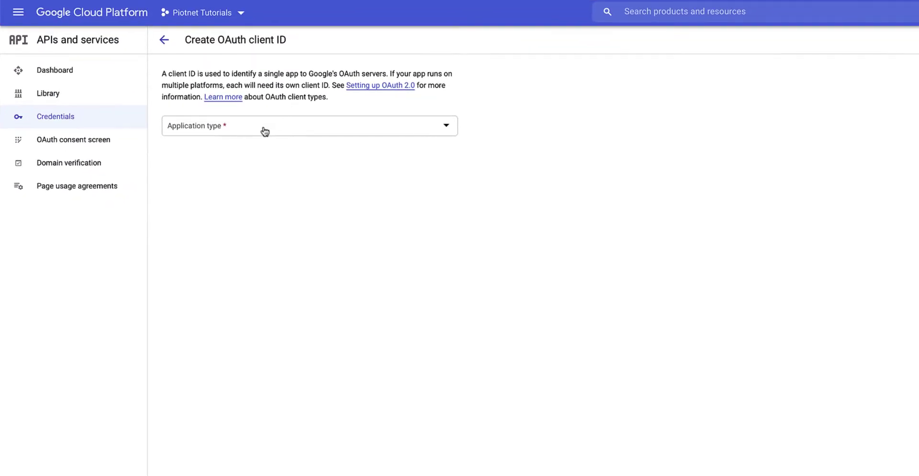
pyautogui.click(268, 129)
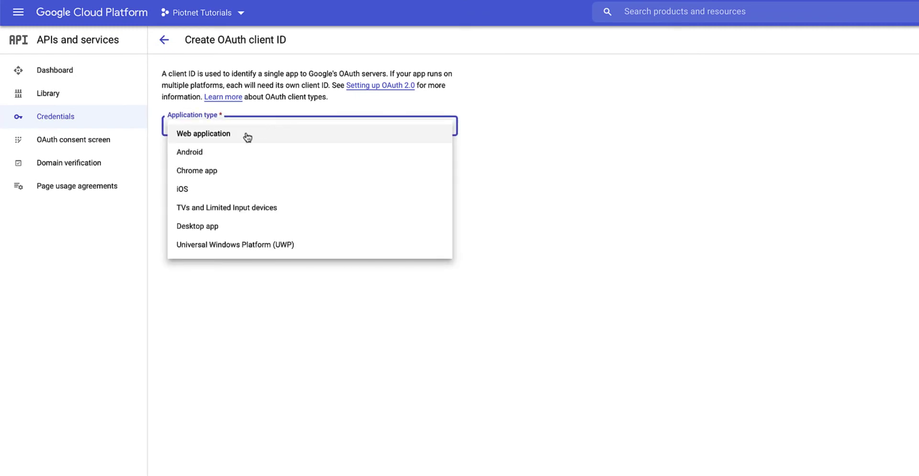
pyautogui.click(223, 139)
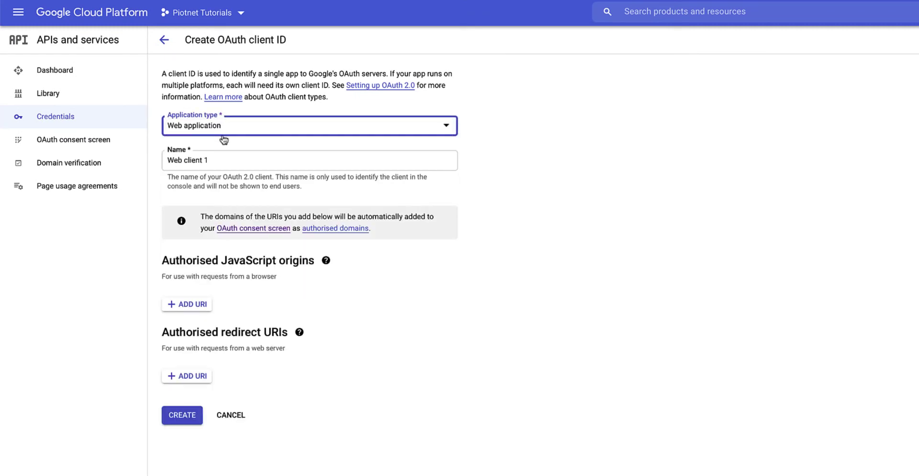
# - Name the client 'Piotnet Calendar Integeration' and select the Calendar redirect URI to copy
pyautogui.moveTo(220, 160); pyautogui.dragTo(157, 161)
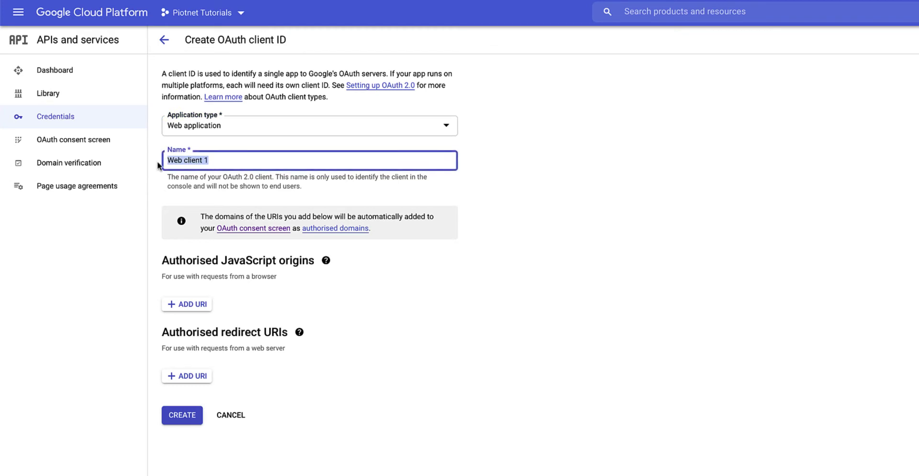
pyautogui.write('Piotnet Calendar Inteegeration')
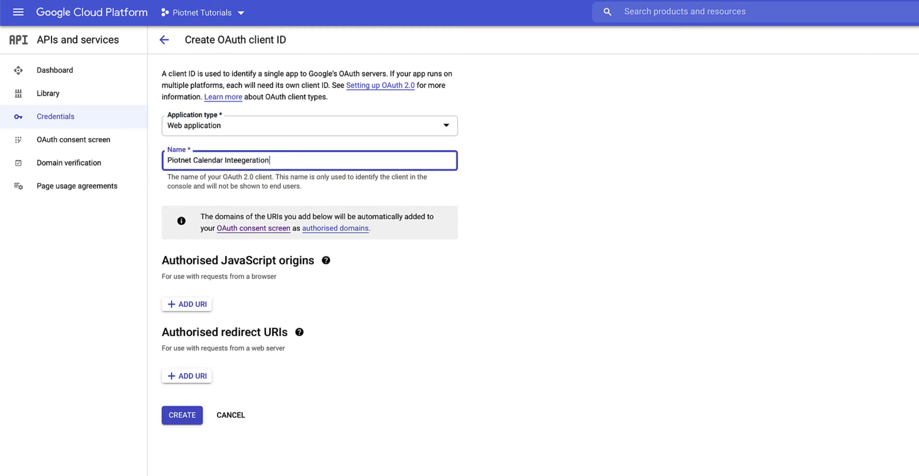
pyautogui.click(236, 160)
pyautogui.press('BackSpace')
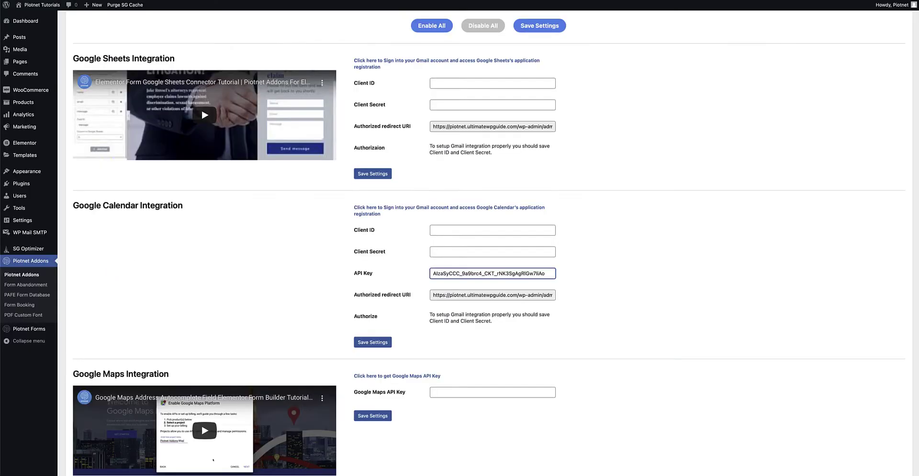
pyautogui.moveTo(432, 295); pyautogui.dragTo(573, 297)
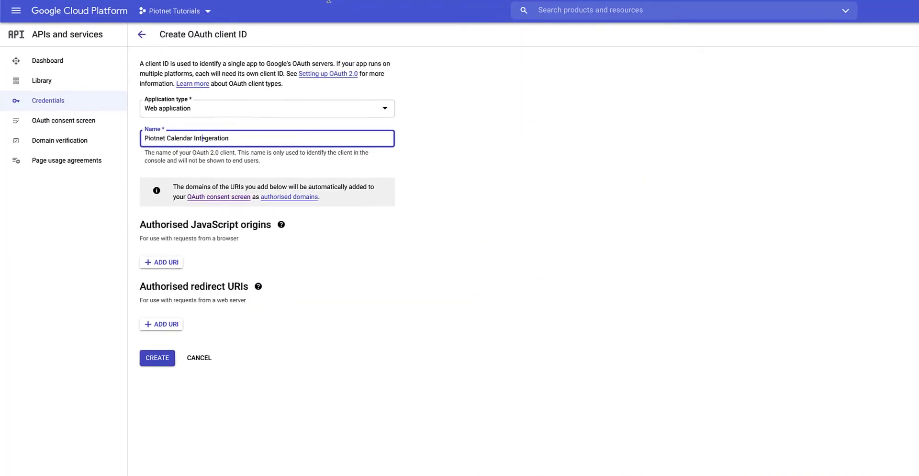
pyautogui.click(165, 328)
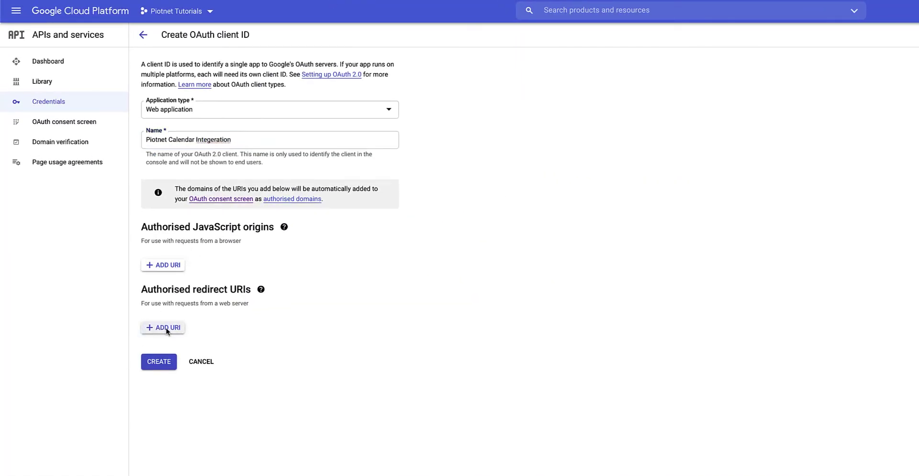
pyautogui.hotkey('ctrl', 'v')
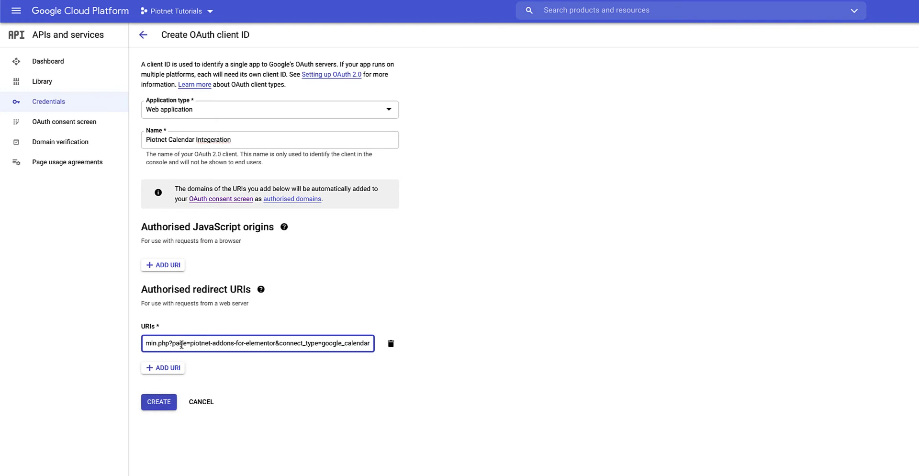
pyautogui.click(169, 269)
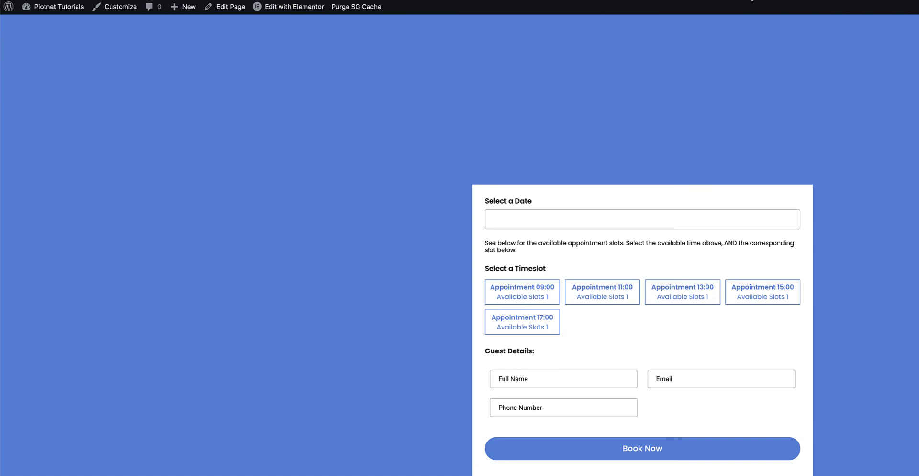
pyautogui.press('super+l')
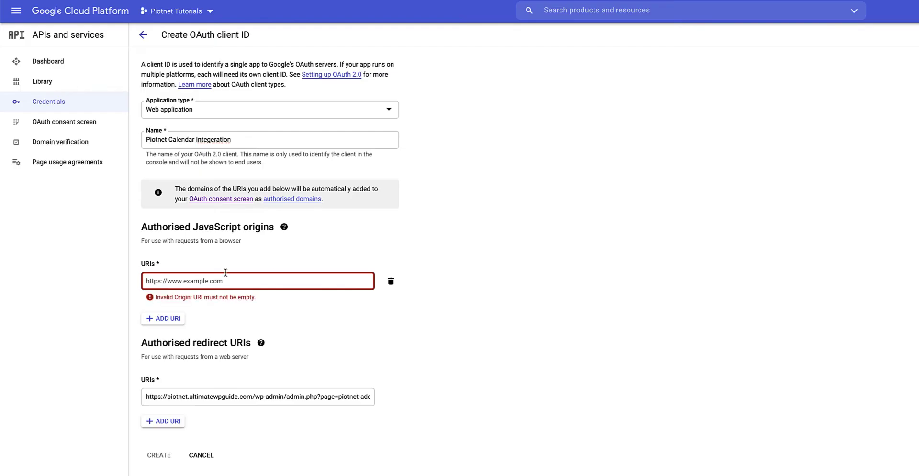
pyautogui.press('super+v')
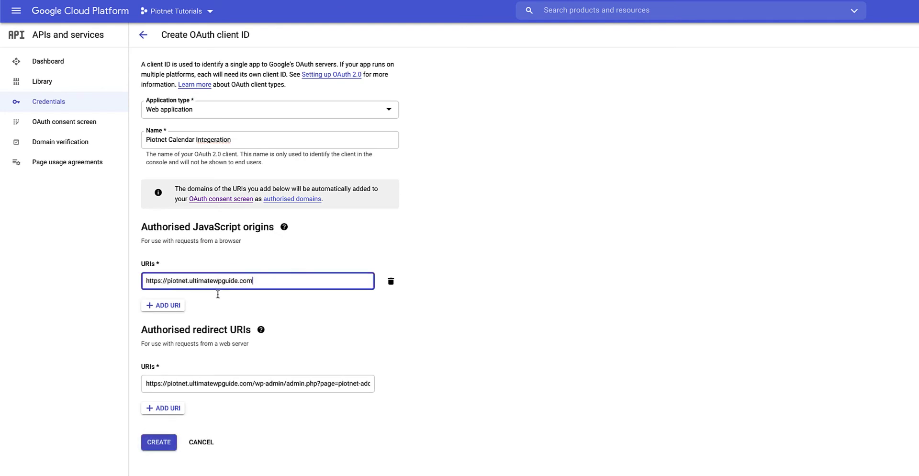
pyautogui.click(164, 444)
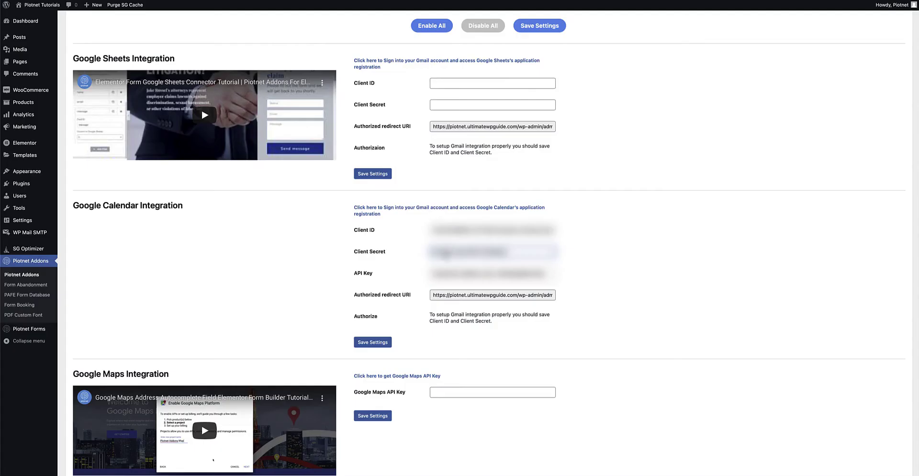
# - Save the Google Calendar Integration credentials and start the Authorize flow
pyautogui.click(386, 342)
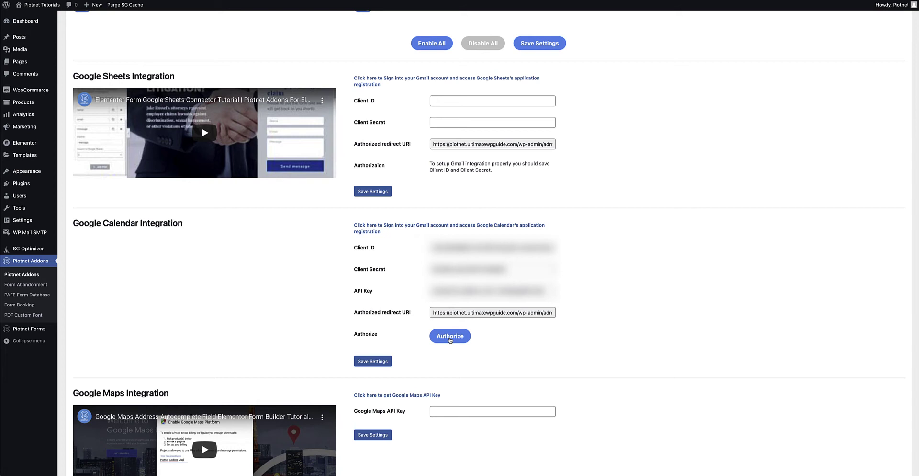
pyautogui.click(450, 336)
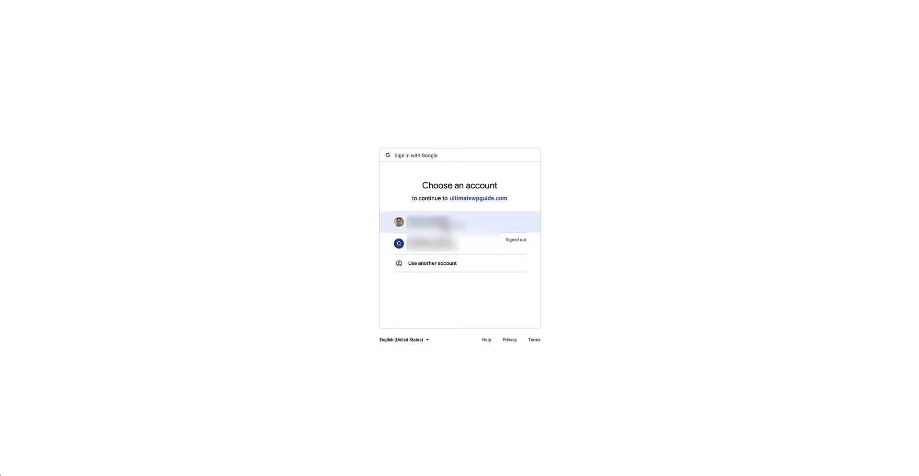
# - Pick the account, proceed past the unverified-app warning, and grant both calendar permissions
pyautogui.click(431, 222)
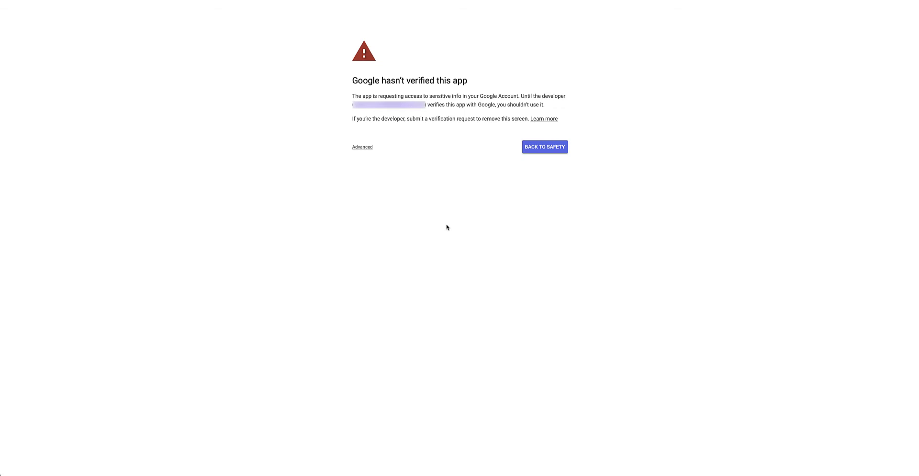
pyautogui.click(365, 148)
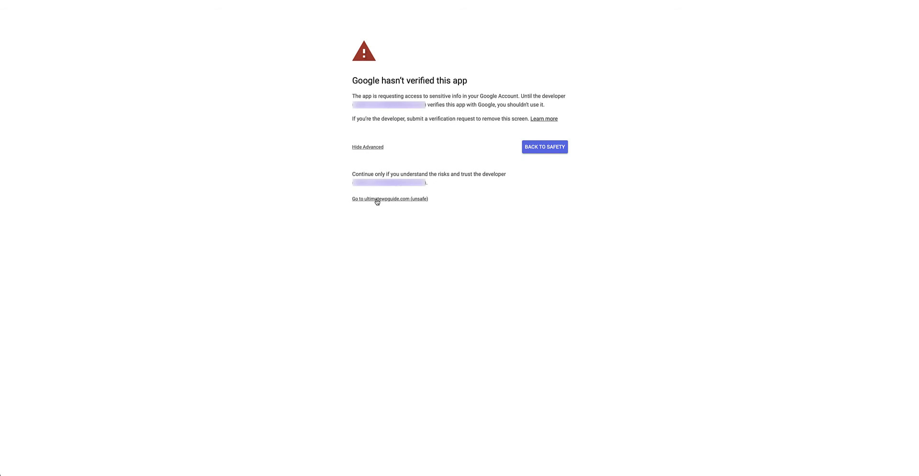
pyautogui.click(423, 200)
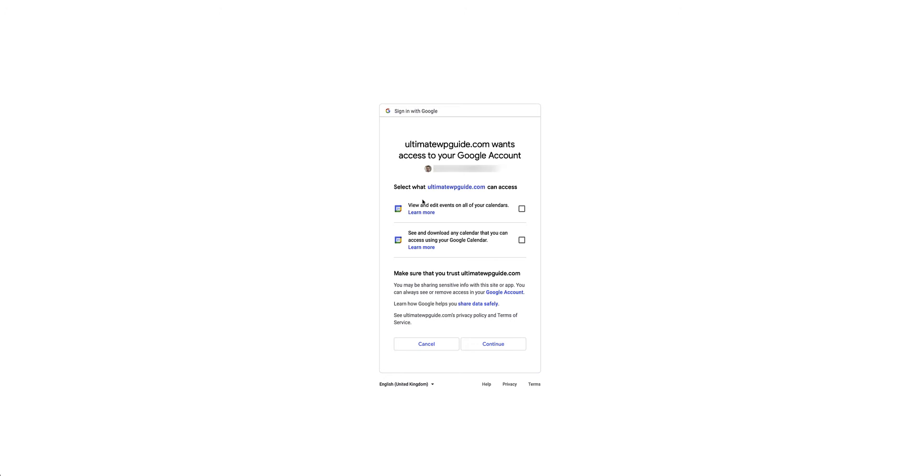
pyautogui.click(521, 208)
pyautogui.click(521, 240)
pyautogui.click(486, 344)
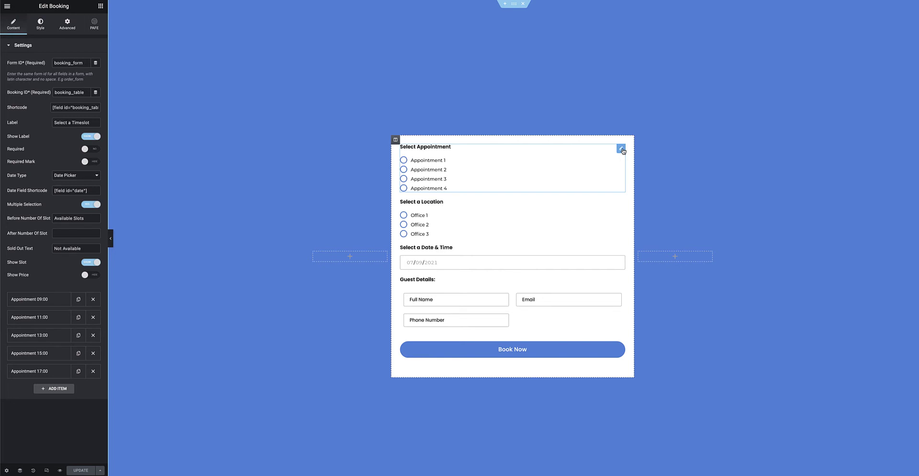
# - Inspect the Select Appointment and Select a Location fields and the four appointment options
pyautogui.click(621, 149)
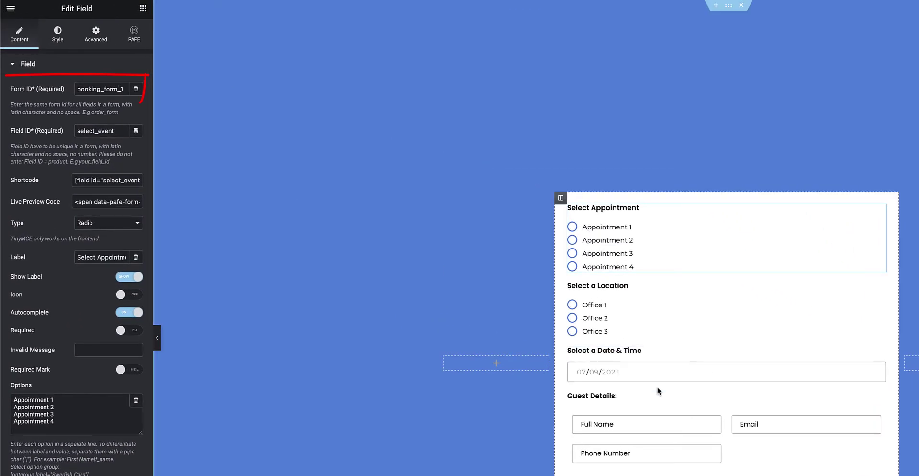
pyautogui.click(880, 292)
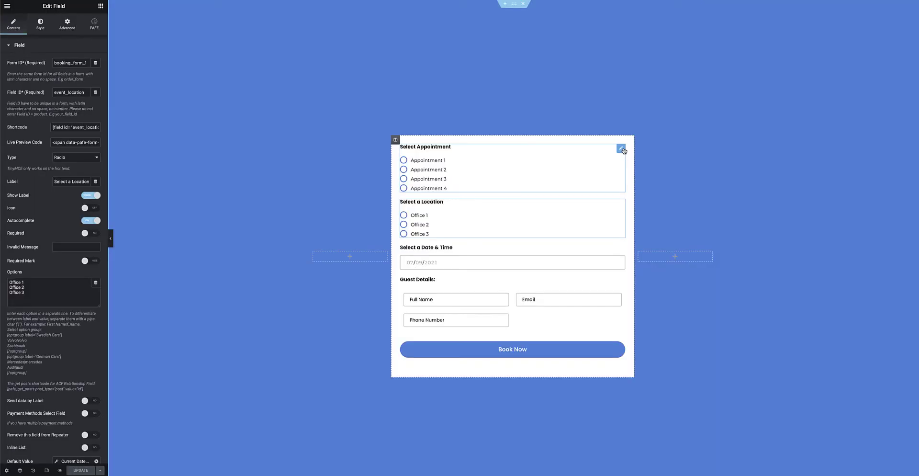
pyautogui.click(882, 211)
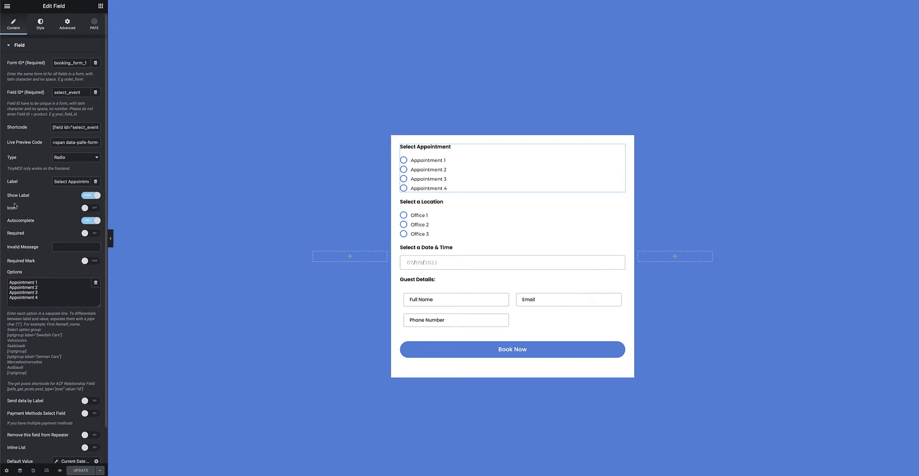
pyautogui.moveTo(42, 298); pyautogui.dragTo(3, 281)
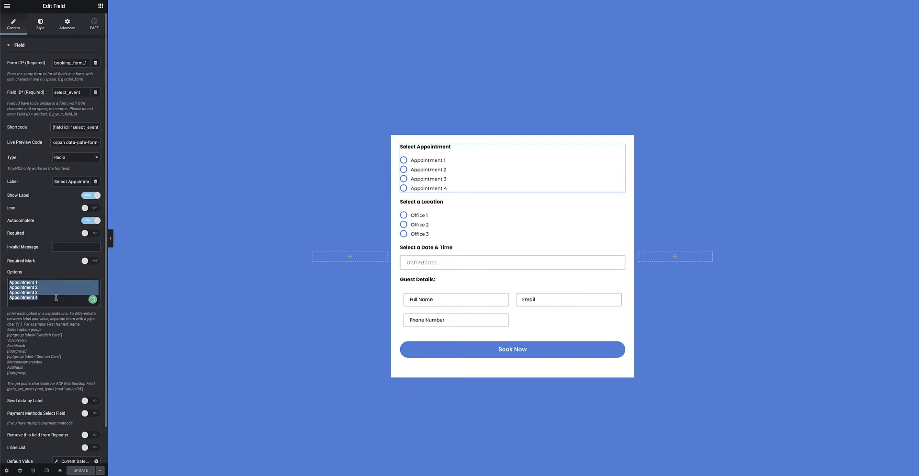
# - Review the Select a Location office options, then bring up the Date & Time field settings
pyautogui.click(479, 205)
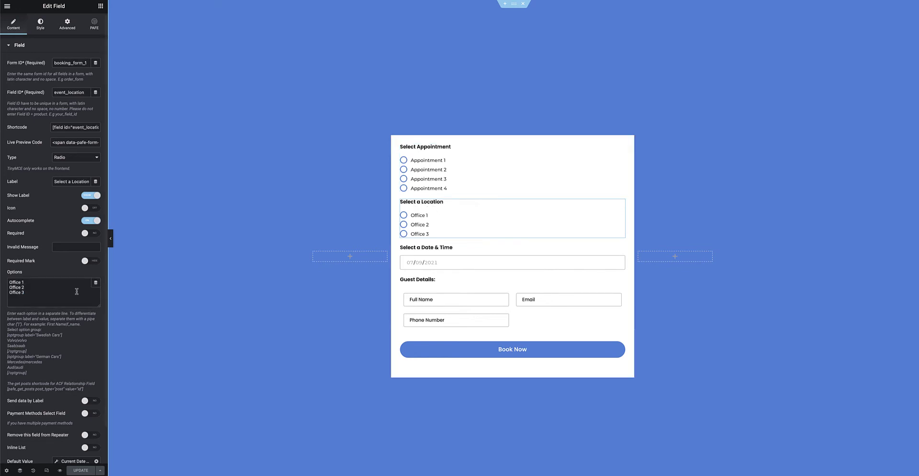
pyautogui.click(25, 293)
pyautogui.hotkey('ctrl', 'a')
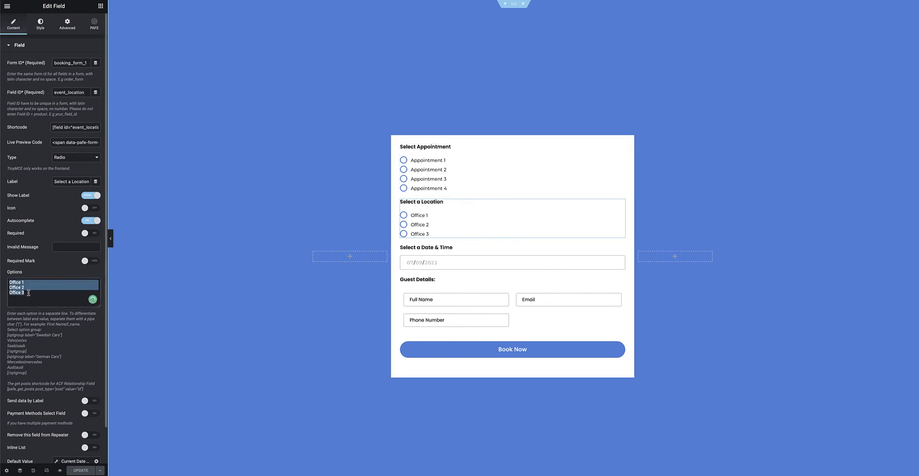
pyautogui.click(29, 292)
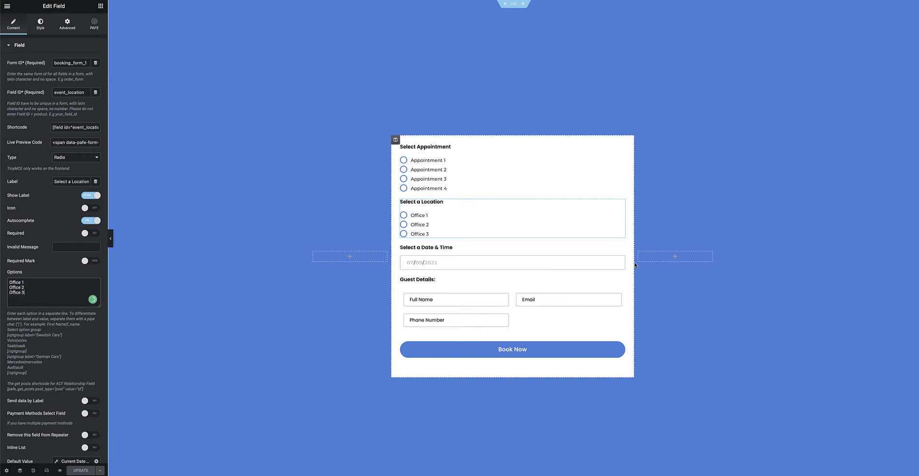
pyautogui.click(621, 250)
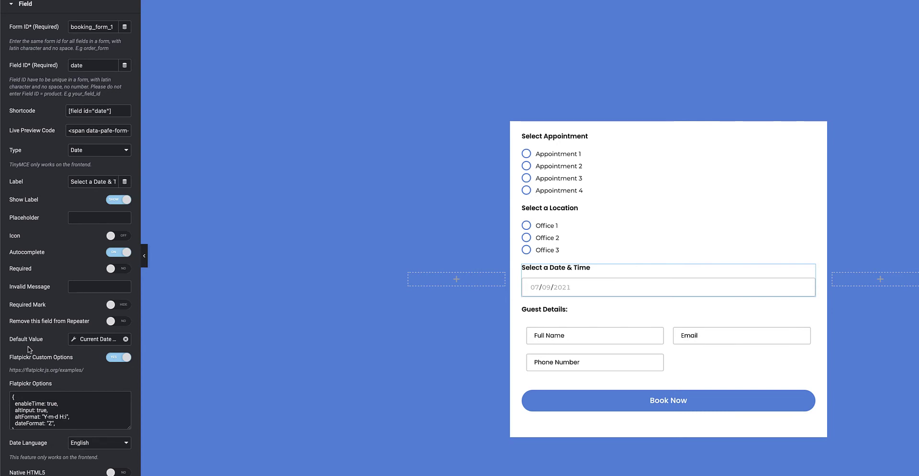
# - Confirm the Current Date default value keeps Default date and time formats
pyautogui.click(74, 341)
pyautogui.click(113, 436)
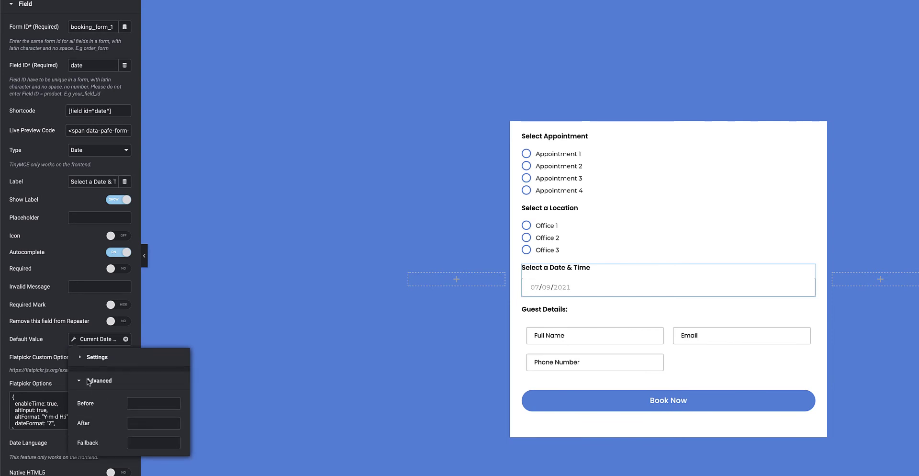
pyautogui.click(84, 360)
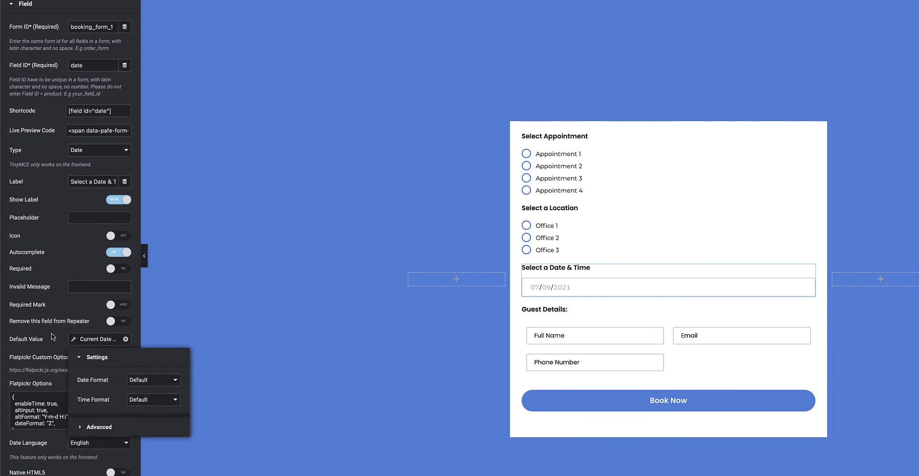
pyautogui.click(153, 381)
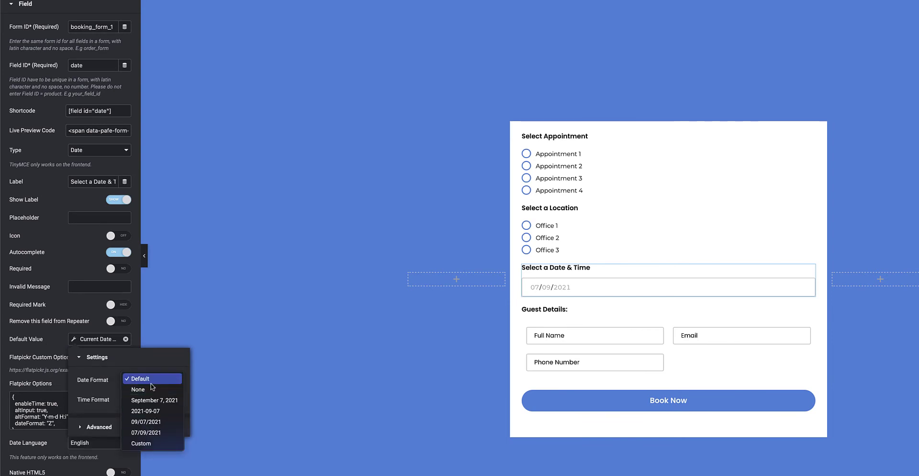
pyautogui.click(152, 380)
pyautogui.click(148, 400)
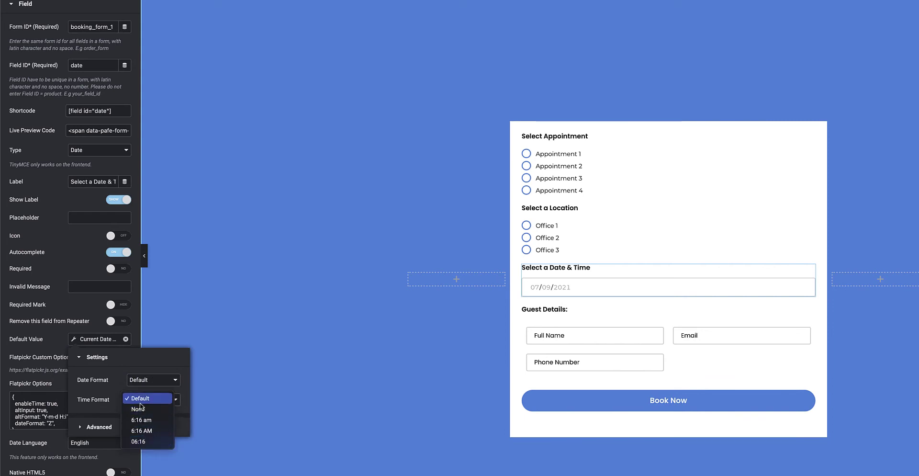
pyautogui.click(117, 373)
pyautogui.click(57, 339)
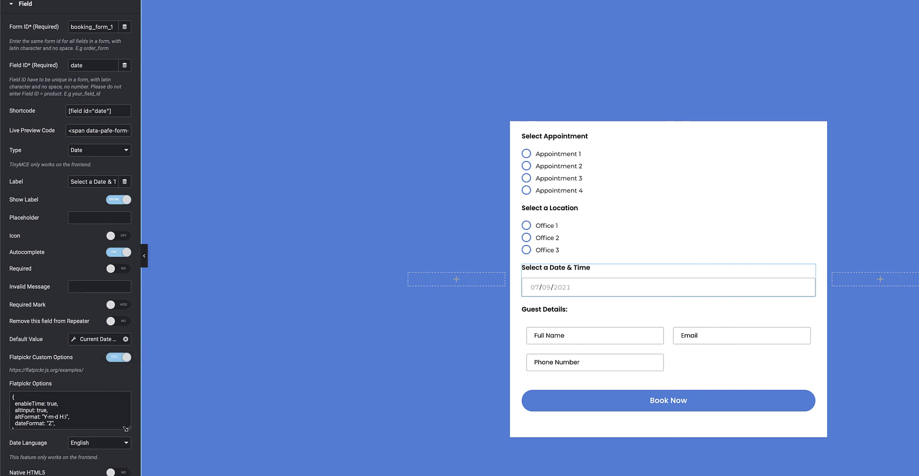
# - Enlarge the Flatpickr Options box to reveal and select its full JSON
pyautogui.moveTo(130, 429); pyautogui.dragTo(128, 459)
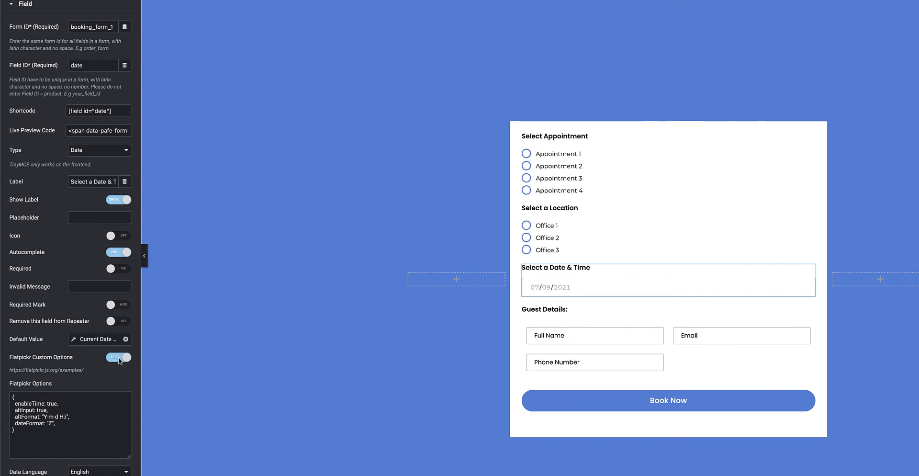
pyautogui.click(29, 427)
pyautogui.hotkey('ctrl', 'a')
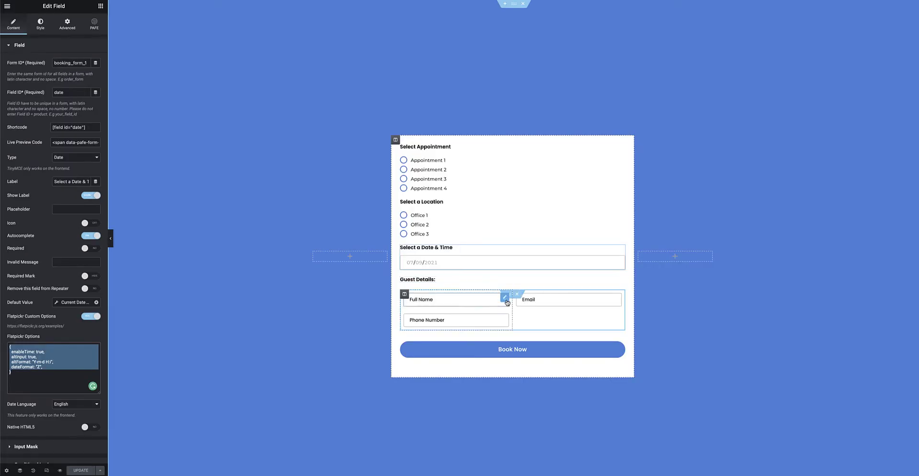
# - Inspect the Full Name, Email and Phone Number fields, then select the Book Now button
pyautogui.click(507, 299)
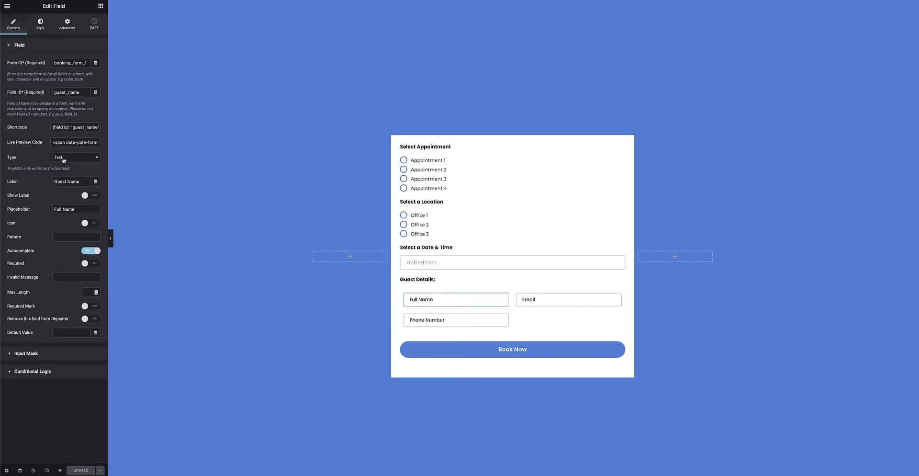
pyautogui.click(617, 298)
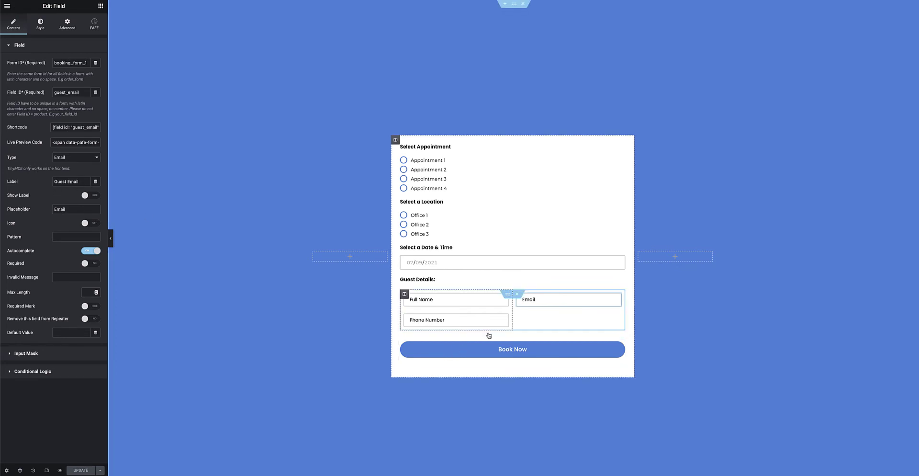
pyautogui.click(508, 321)
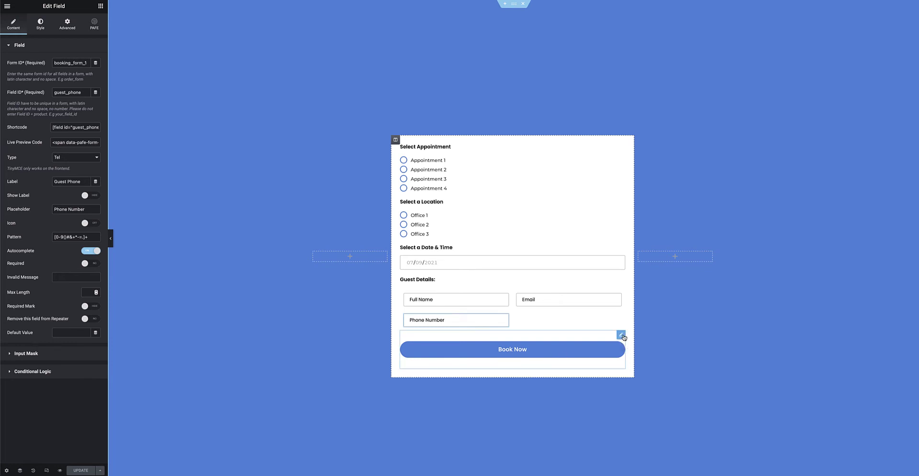
pyautogui.click(621, 335)
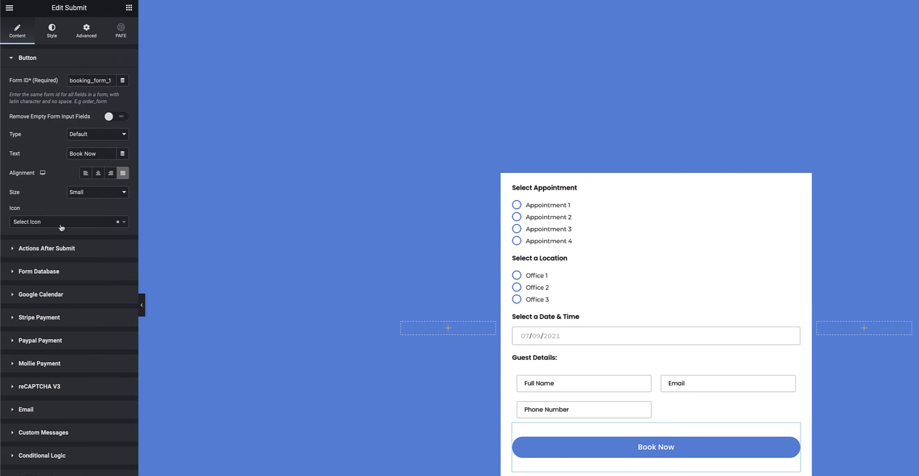
# - Expand Actions After Submit to show the Email and Google Calendar actions
pyautogui.click(78, 249)
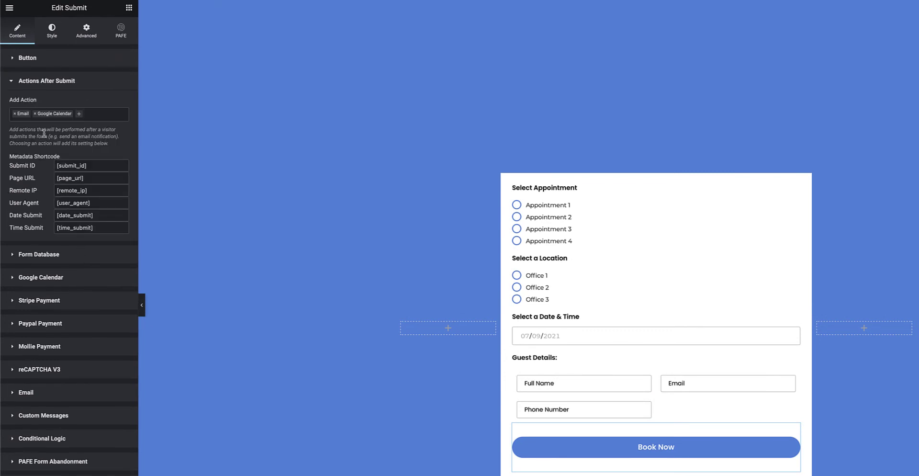
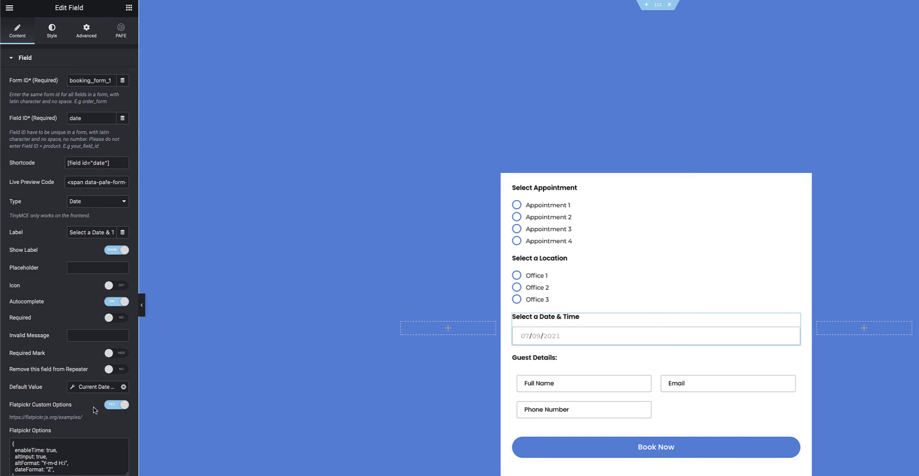
# - Toggle the date field's custom Flatpickr options off and back on, then show the submit button's Google Calendar settings
pyautogui.click(112, 405)
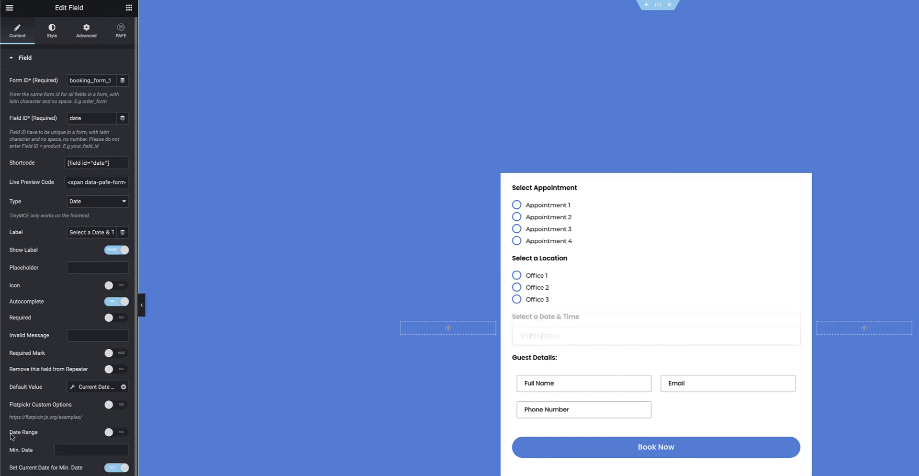
pyautogui.moveTo(9, 432); pyautogui.dragTo(41, 434)
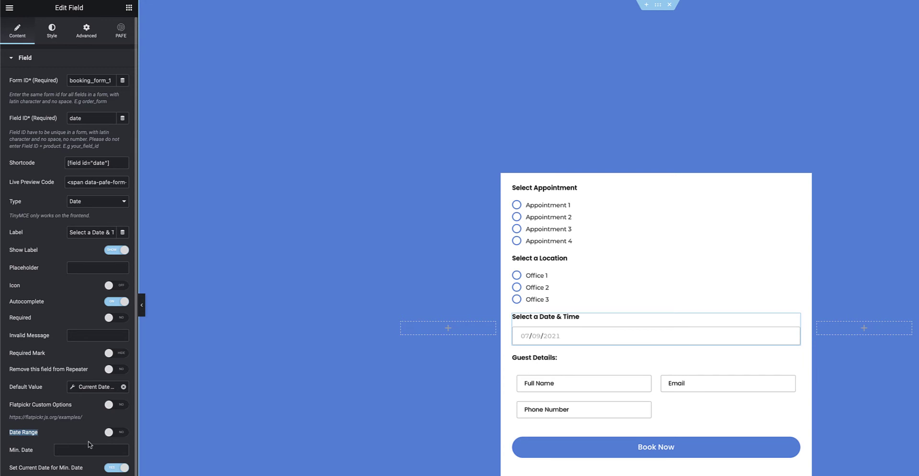
pyautogui.click(109, 405)
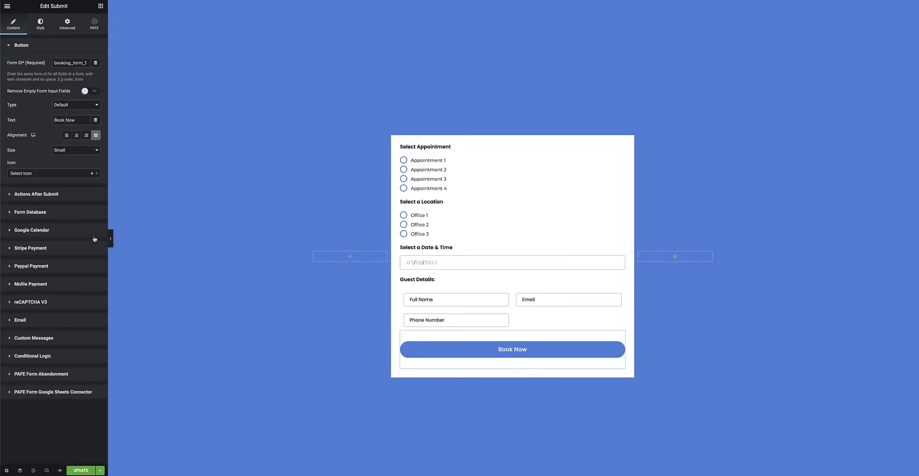
pyautogui.click(59, 230)
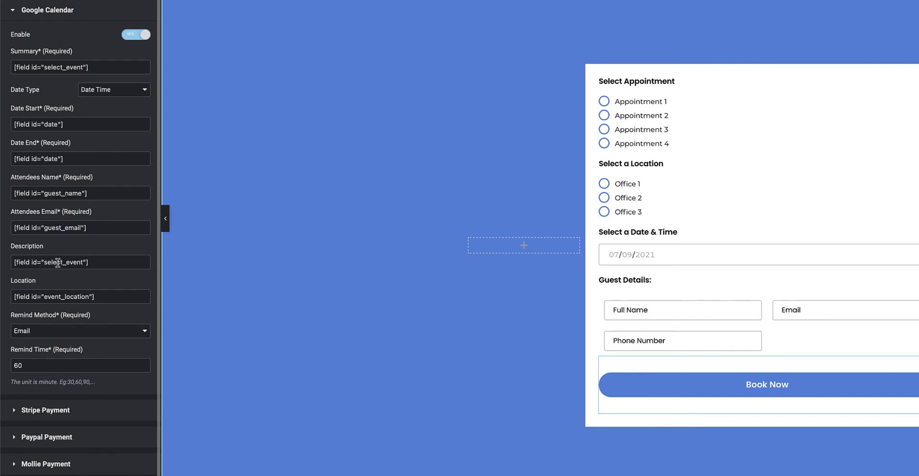
# - Review the description and summary shortcodes, keep Email reminders at 60 minutes, and update the page
pyautogui.moveTo(97, 262); pyautogui.dragTo(11, 262)
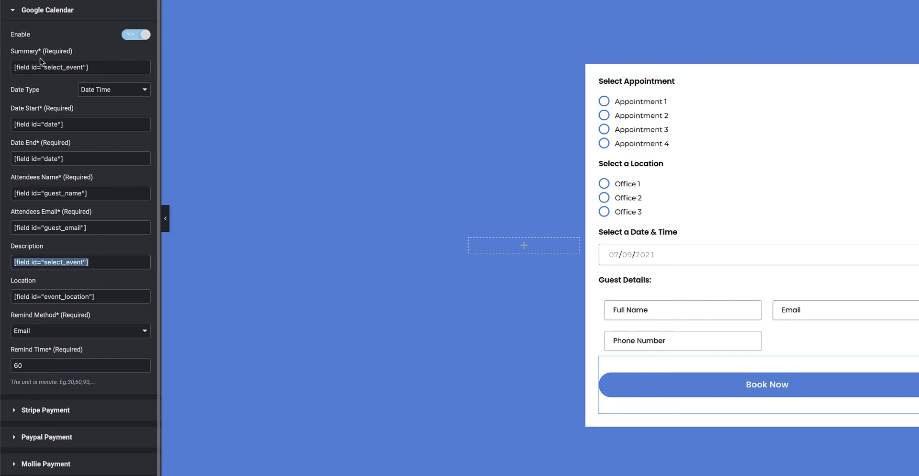
pyautogui.moveTo(89, 68); pyautogui.dragTo(11, 68)
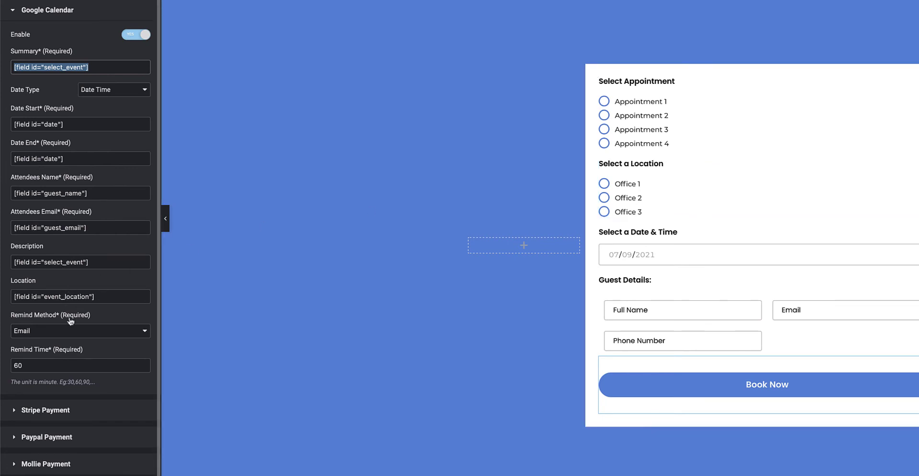
pyautogui.click(87, 335)
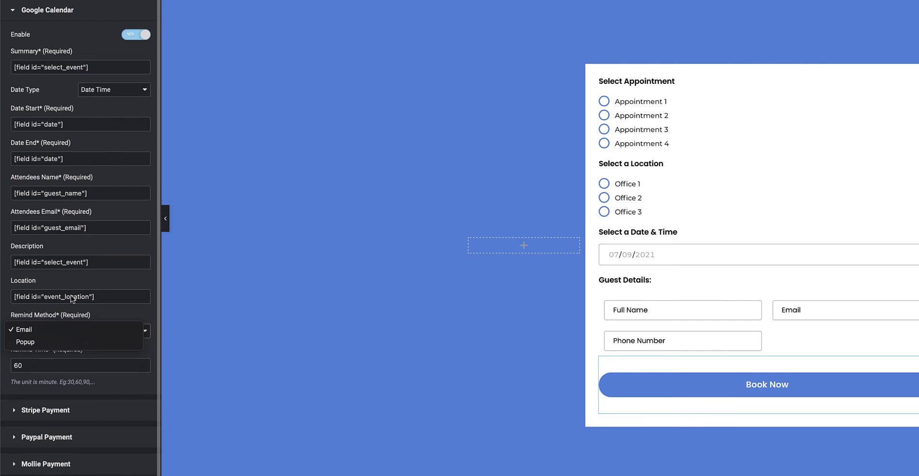
pyautogui.click(120, 314)
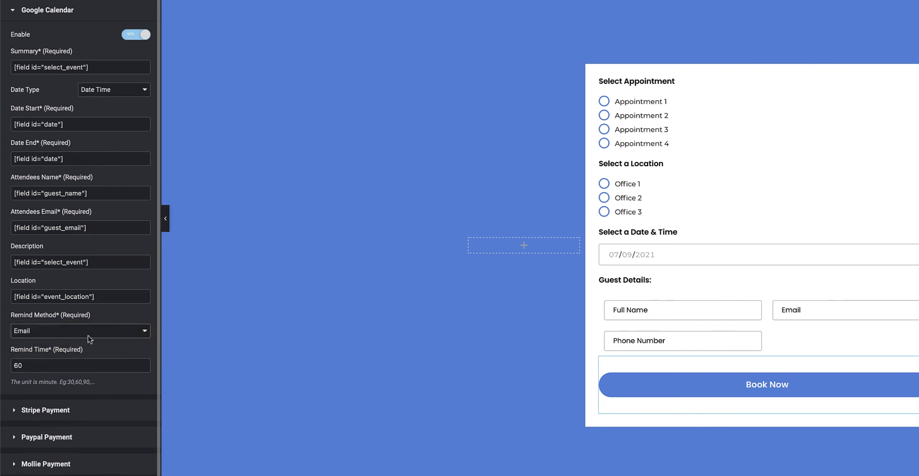
pyautogui.click(29, 366)
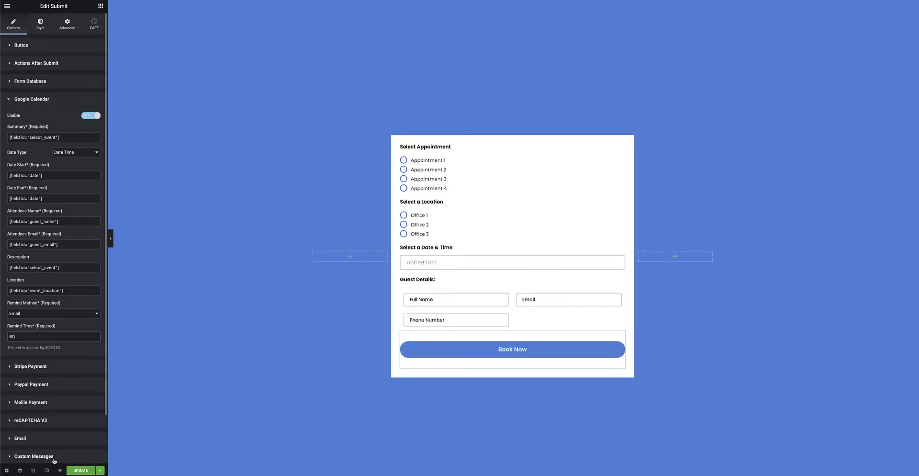
pyautogui.click(82, 471)
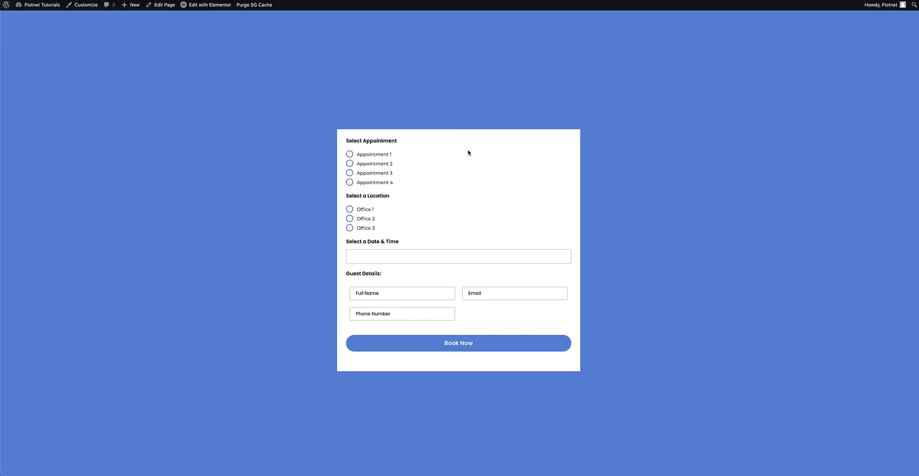
# - Choose Appointment 2 at Office 3 and pick September 8, 2021 as the date
pyautogui.click(367, 164)
pyautogui.click(362, 228)
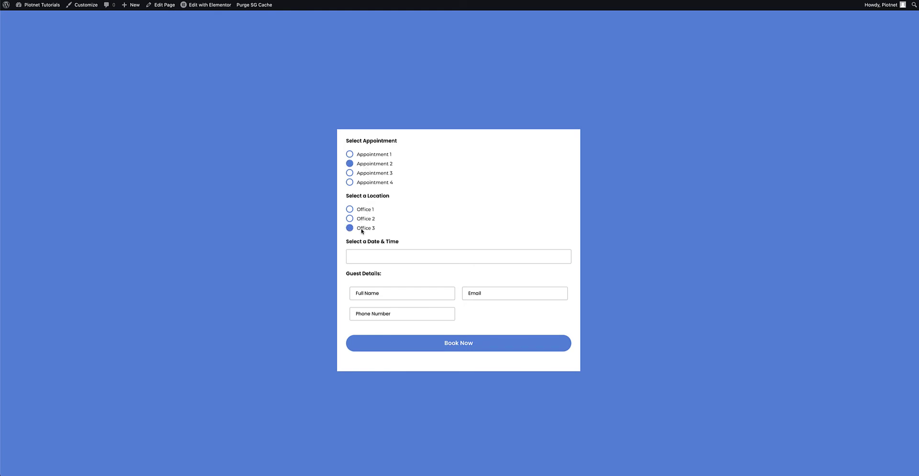
pyautogui.click(364, 259)
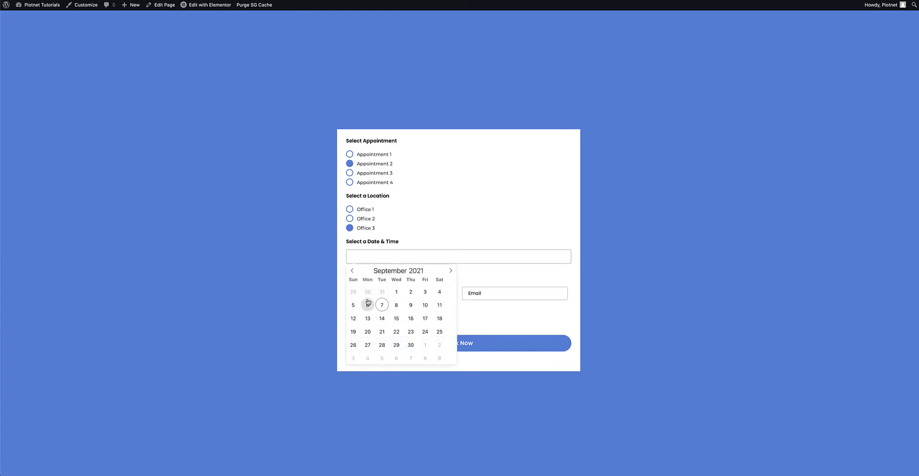
pyautogui.click(396, 306)
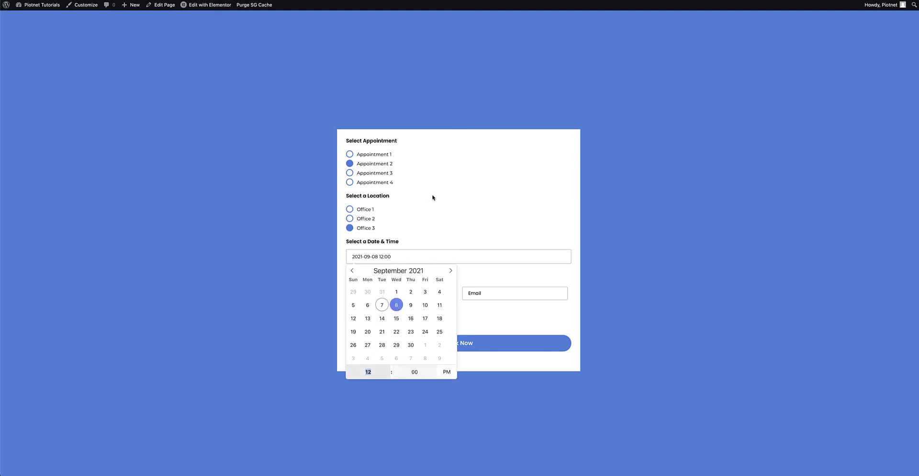
pyautogui.click(429, 228)
# - Enter the guest's full name, e-mail and phone, submit the booking, then check Google Calendar
pyautogui.click(397, 295)
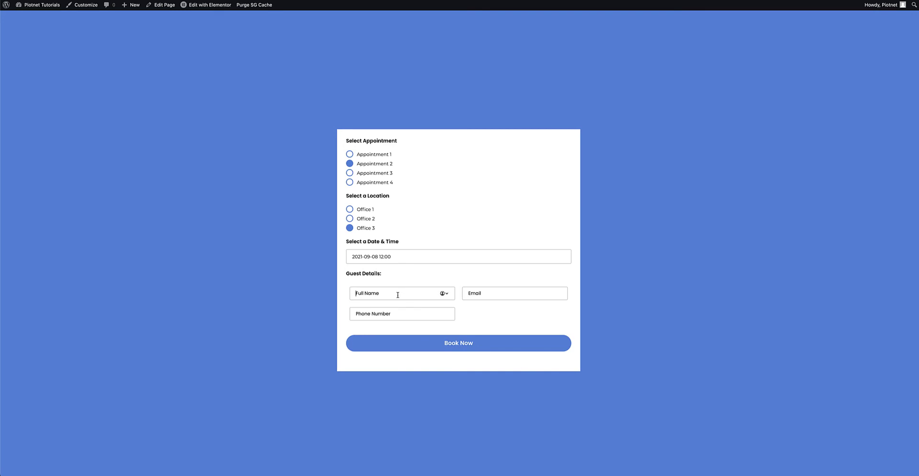
pyautogui.write('John Doe')
pyautogui.click(502, 288)
pyautogui.write('john#ex')
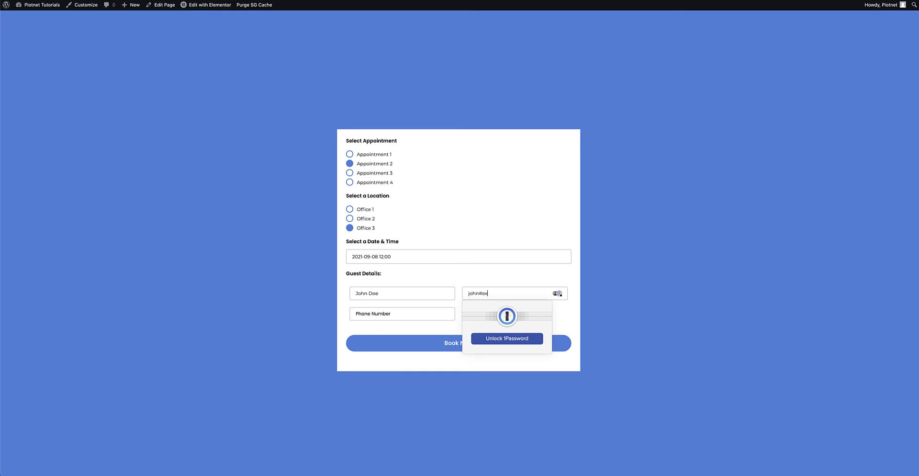
pyautogui.write('ample.com')
pyautogui.press('Tab')
pyautogui.write('0501234567')
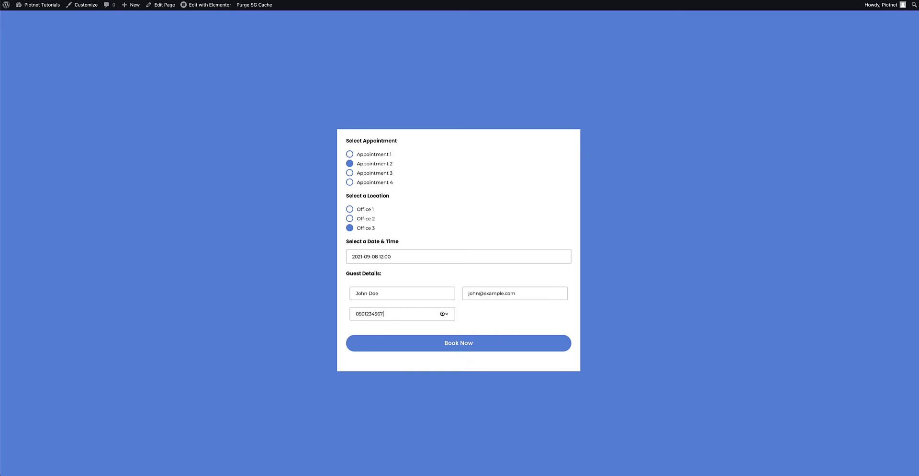
pyautogui.click(456, 344)
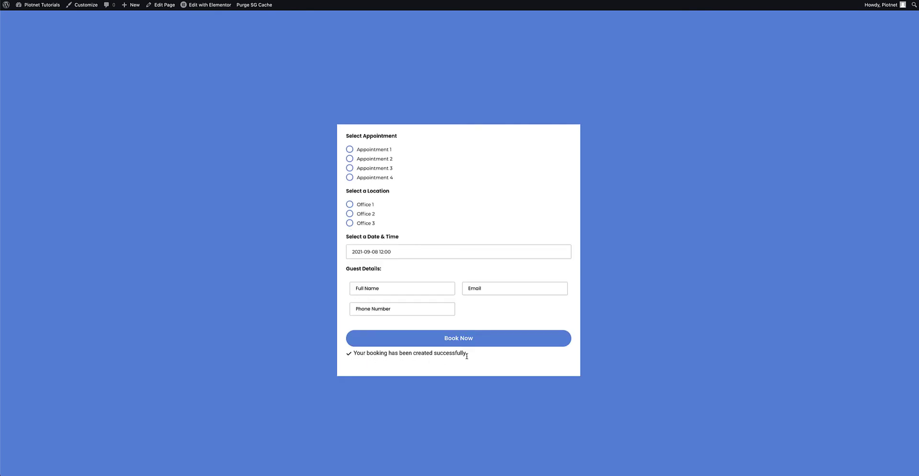
pyautogui.moveTo(468, 355); pyautogui.dragTo(351, 357)
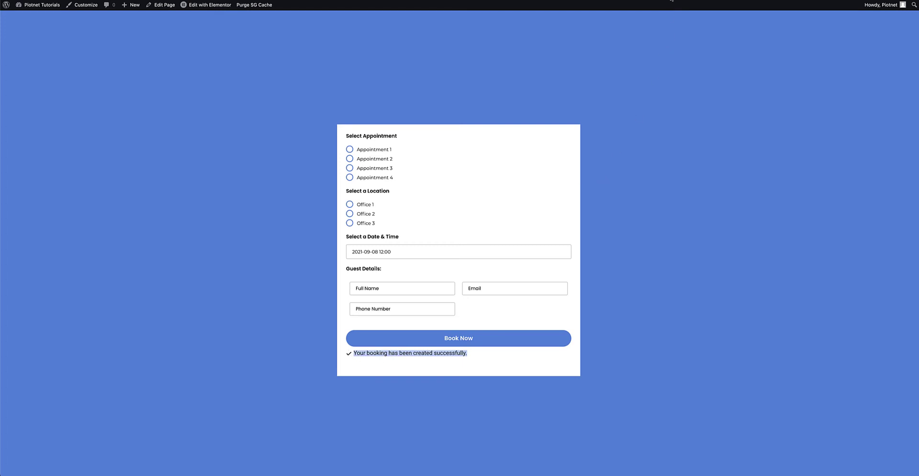
pyautogui.click(672, 1)
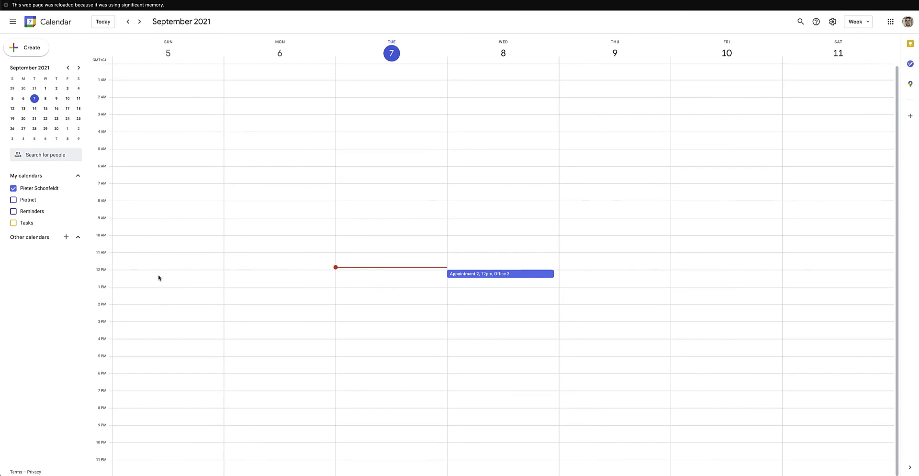
# - View the Appointment 2 event's details (Sep 8, 12pm, Office 3), then close them
pyautogui.click(496, 276)
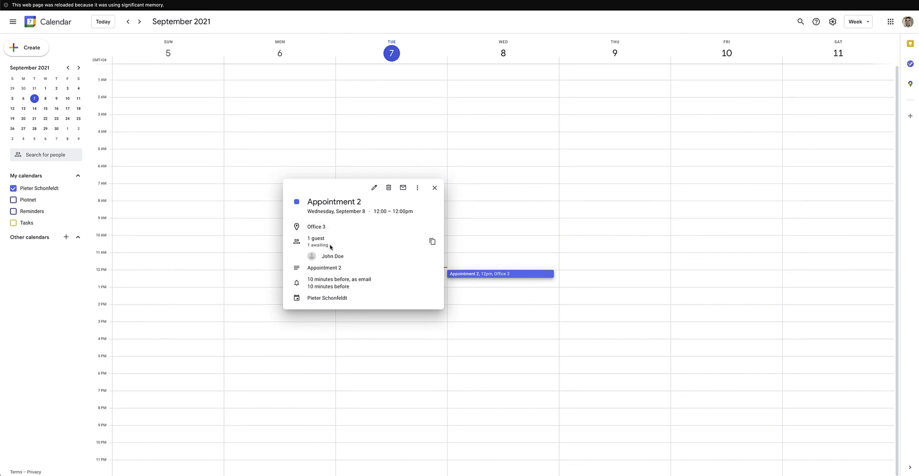
pyautogui.click(423, 176)
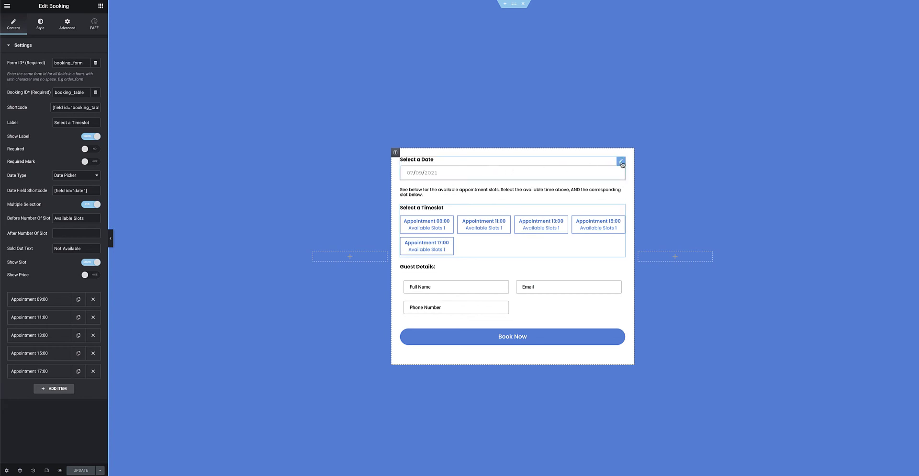
# - Inspect the date field's booking_form ID and enlarge its Flatpickr Options box, then edit the timeslot widget
pyautogui.click(621, 163)
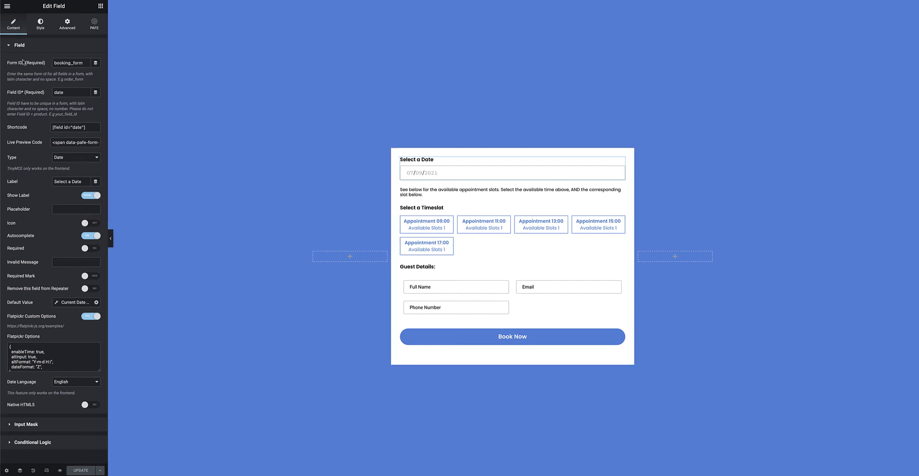
pyautogui.moveTo(84, 63); pyautogui.dragTo(39, 65)
pyautogui.moveTo(100, 372); pyautogui.dragTo(100, 419)
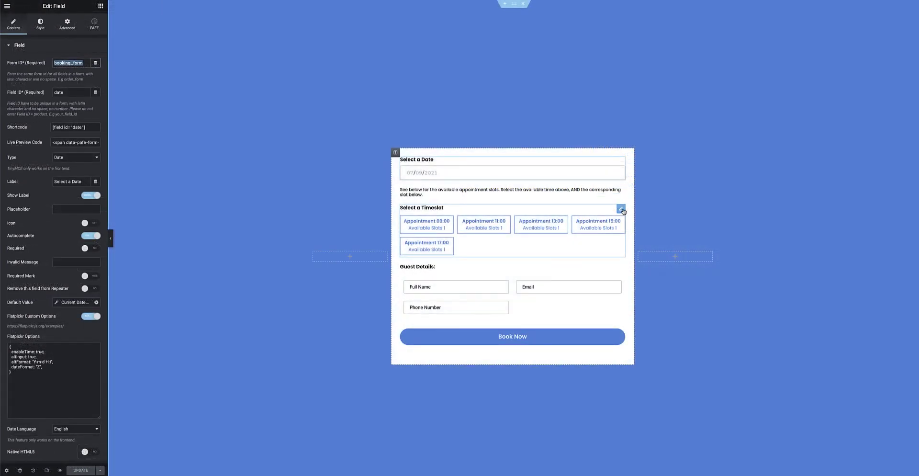
pyautogui.click(620, 209)
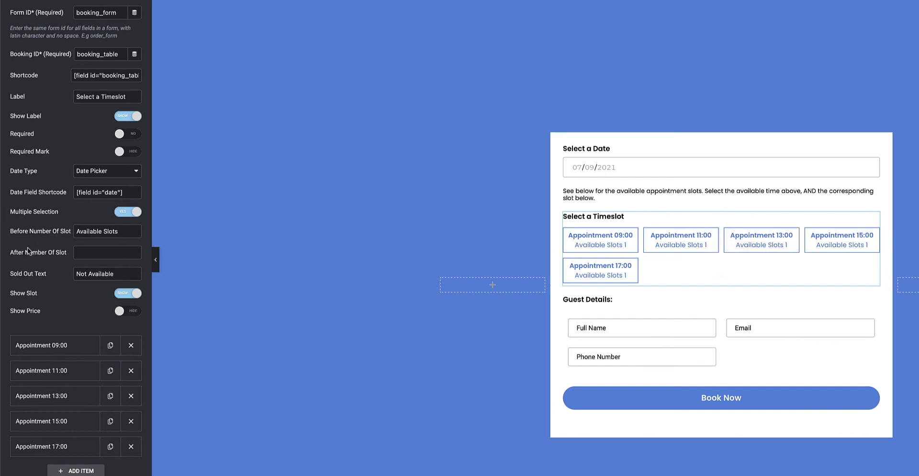
# - Turn off Multiple Selection, review the Not Available sold-out text, and keep slot prices hidden
pyautogui.click(130, 211)
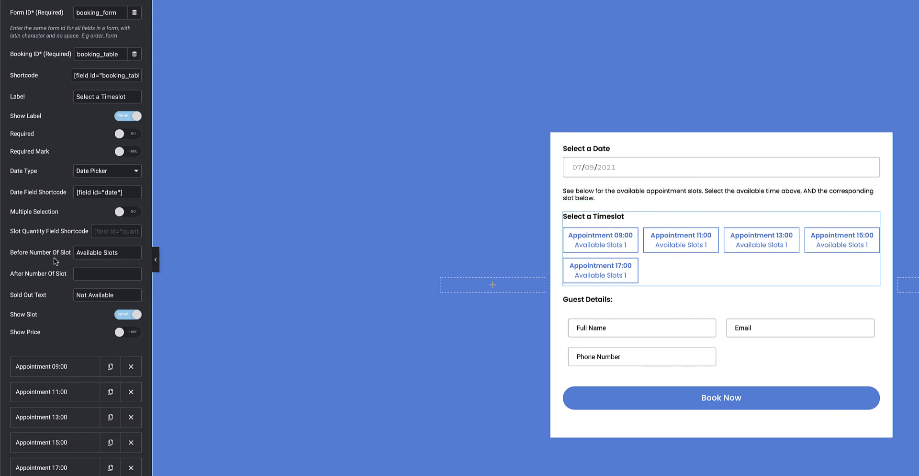
pyautogui.moveTo(121, 252); pyautogui.dragTo(73, 254)
pyautogui.click(115, 296)
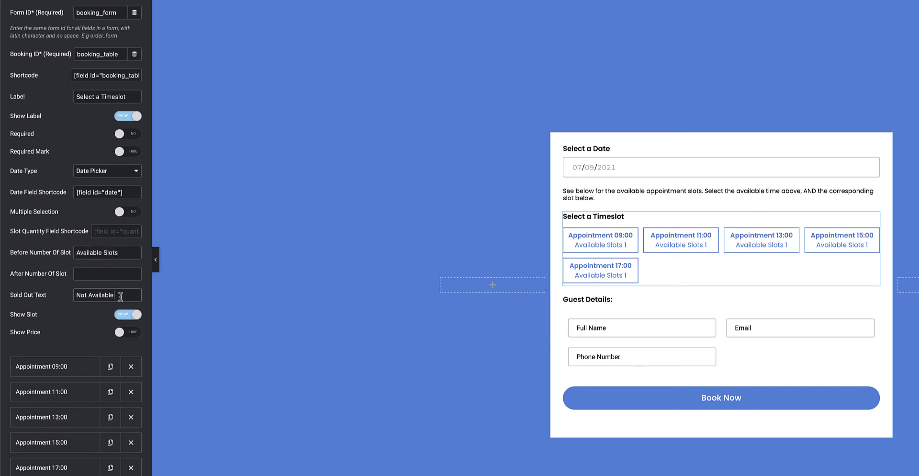
pyautogui.moveTo(116, 296); pyautogui.dragTo(54, 299)
pyautogui.click(134, 333)
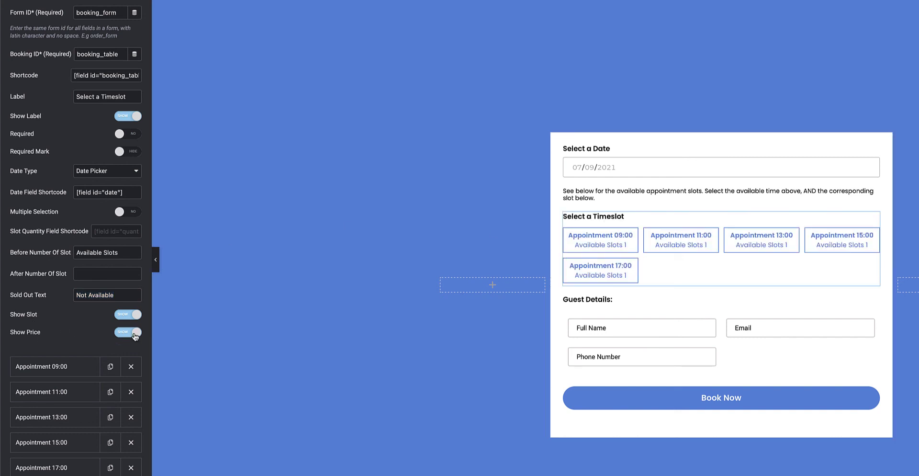
pyautogui.click(127, 335)
# - Inspect the Appointment 09:00 slot's place count and title, then collapse it
pyautogui.click(75, 372)
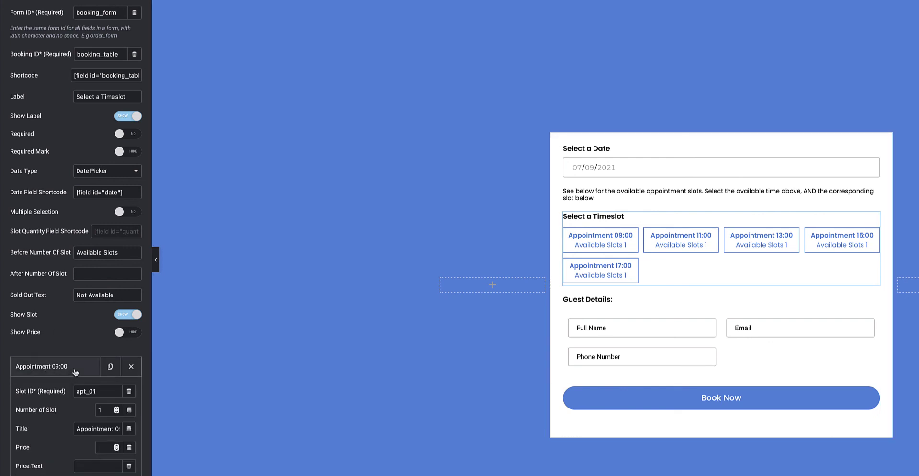
pyautogui.doubleClick(102, 410)
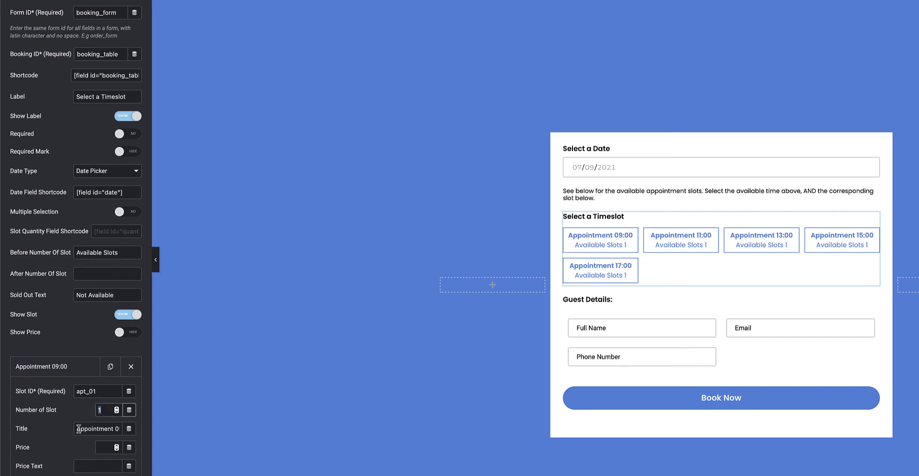
pyautogui.moveTo(78, 428); pyautogui.dragTo(102, 430)
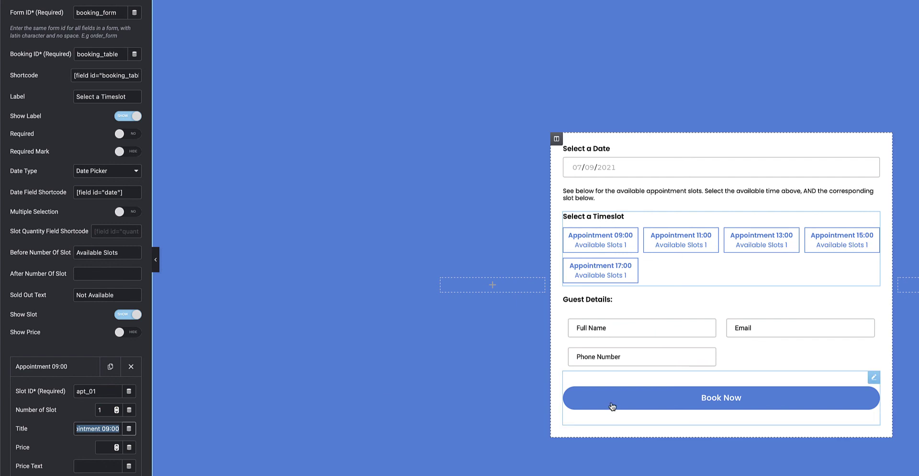
pyautogui.click(71, 367)
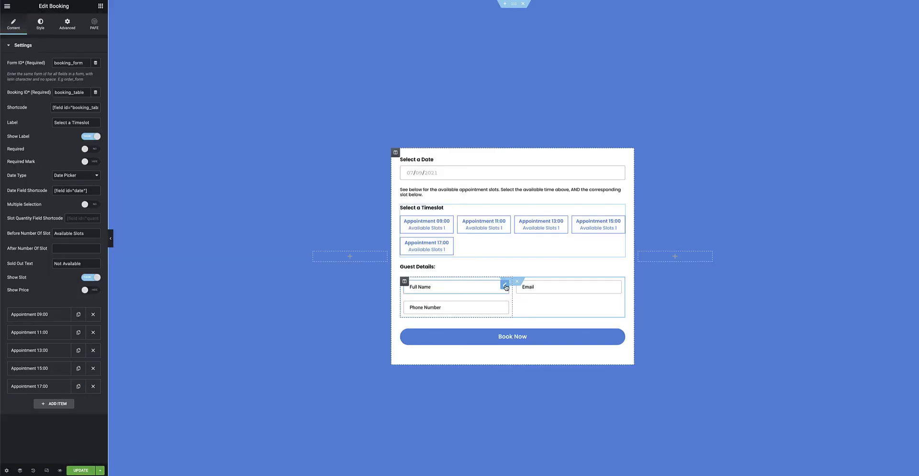
# - Open the Book Now button's settings, noting form ID booking_form, and expand Actions After Submit
pyautogui.click(504, 286)
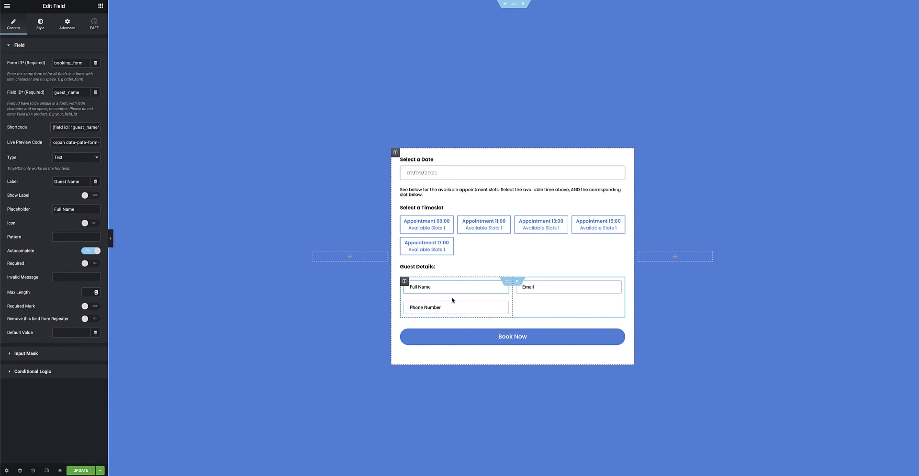
pyautogui.click(620, 323)
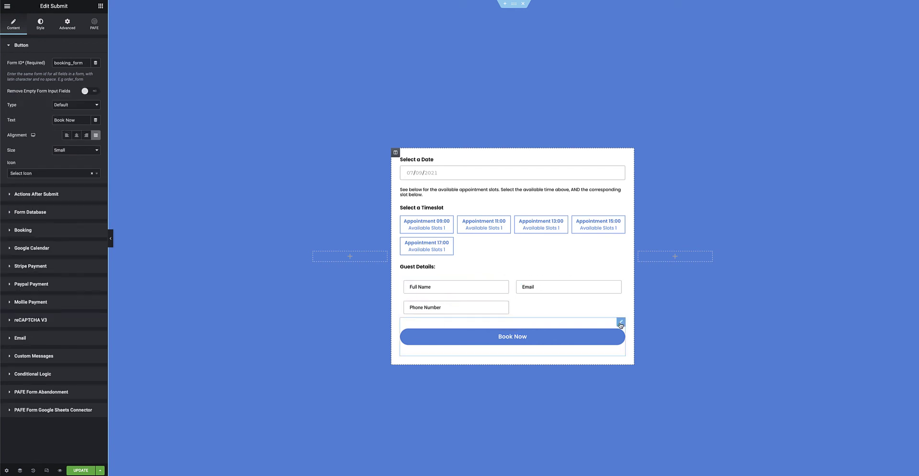
pyautogui.moveTo(85, 63); pyautogui.dragTo(37, 65)
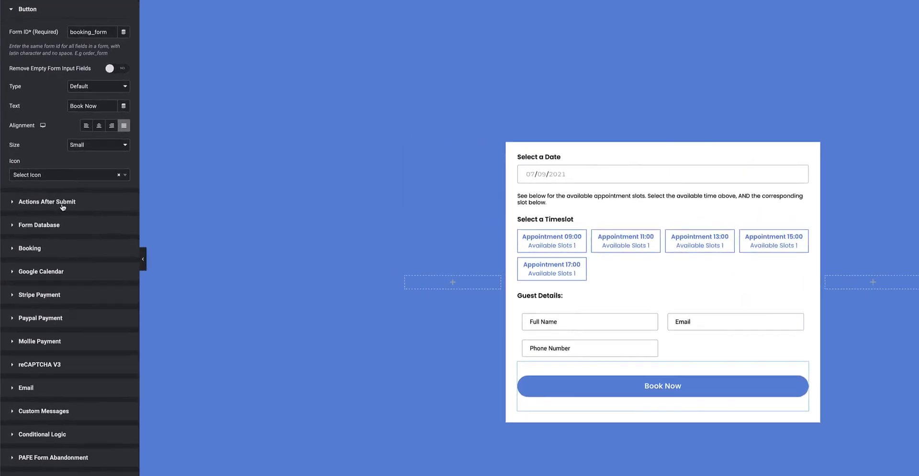
pyautogui.click(62, 207)
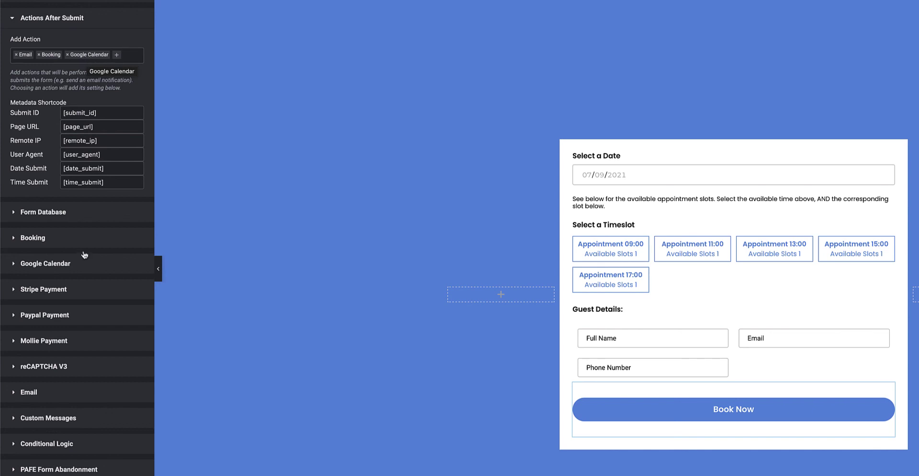
# - Compare the button's booking shortcode with the timeslot widget's booking_table shortcode, then show Google Calendar settings
pyautogui.click(52, 241)
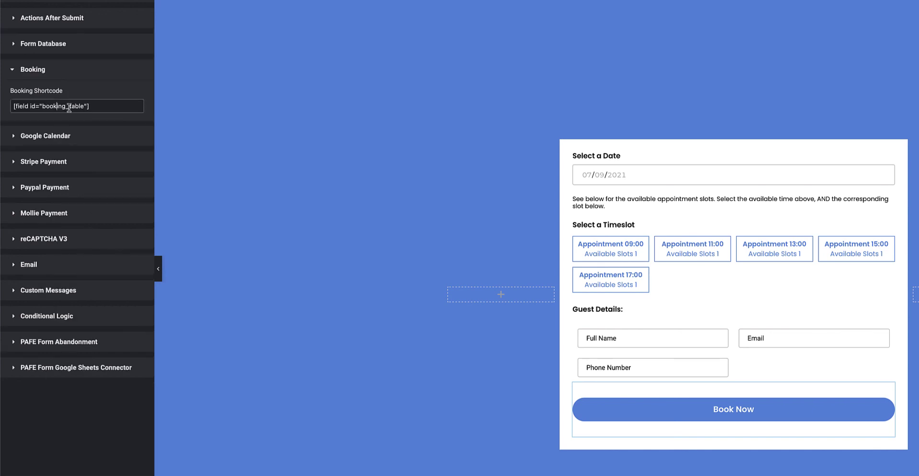
pyautogui.click(95, 108)
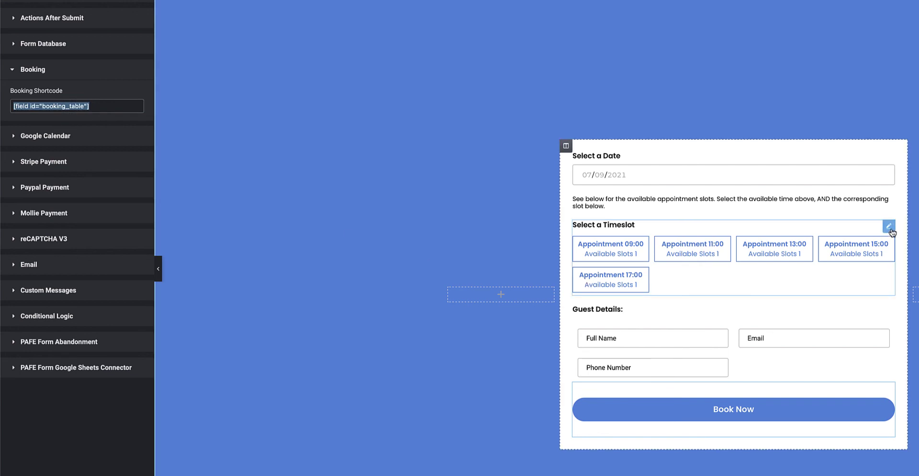
pyautogui.click(890, 229)
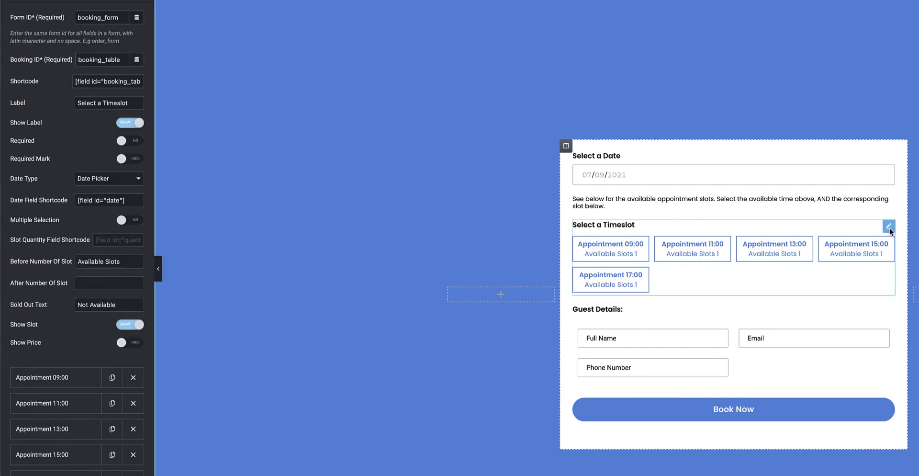
pyautogui.click(78, 82)
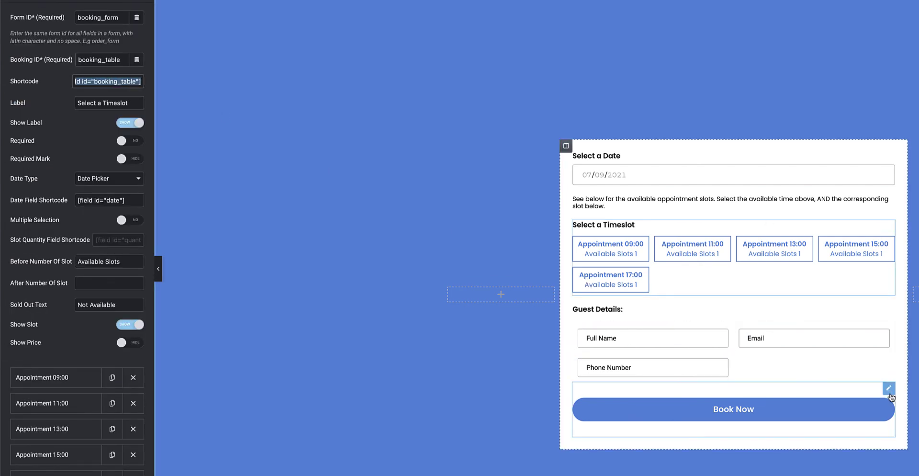
pyautogui.click(889, 388)
pyautogui.click(65, 257)
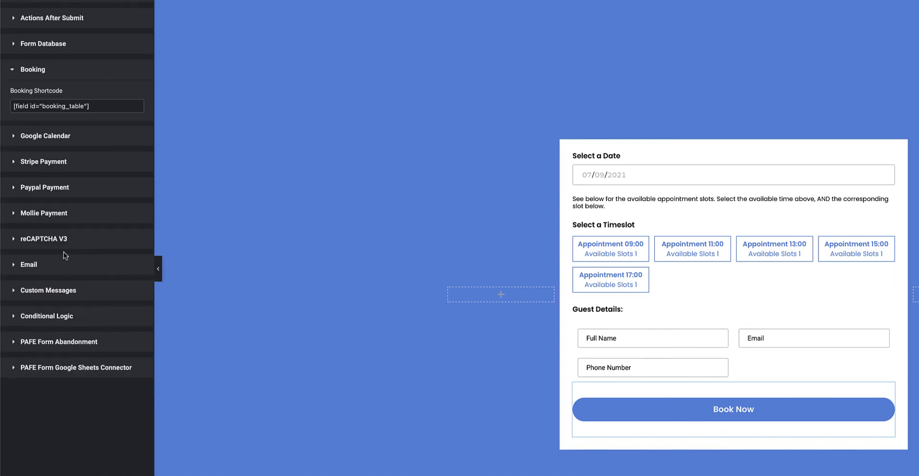
pyautogui.moveTo(98, 106); pyautogui.dragTo(9, 105)
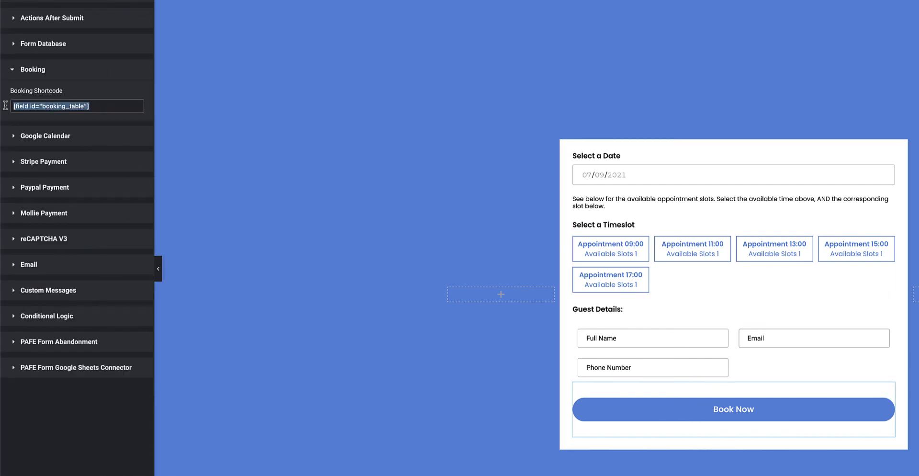
pyautogui.click(77, 139)
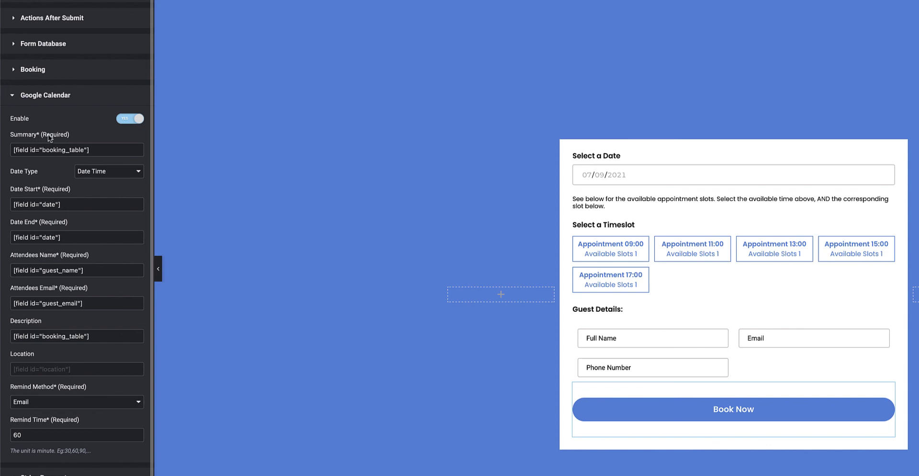
# - Compare the Summary shortcode with the 09:00 slot title, then highlight Summary and Description booking_table shortcodes
pyautogui.moveTo(96, 152); pyautogui.dragTo(4, 151)
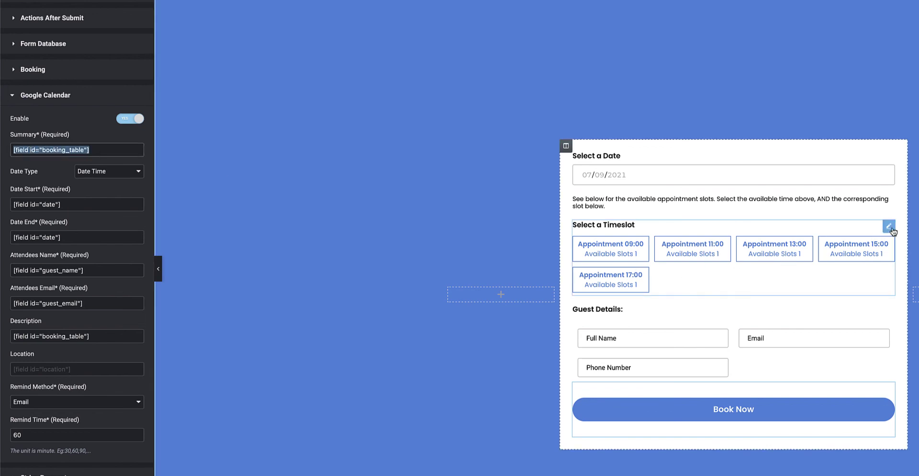
pyautogui.click(888, 227)
pyautogui.click(72, 380)
pyautogui.moveTo(77, 440); pyautogui.dragTo(124, 440)
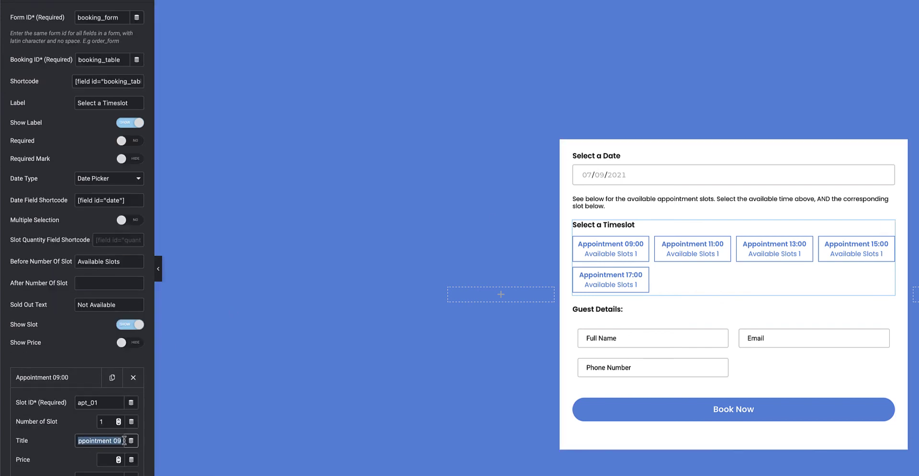
pyautogui.click(77, 377)
pyautogui.click(888, 390)
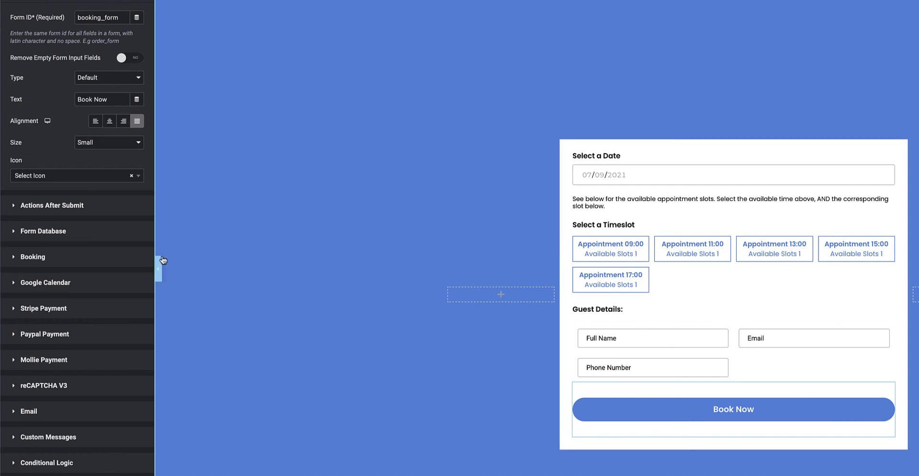
pyautogui.click(96, 283)
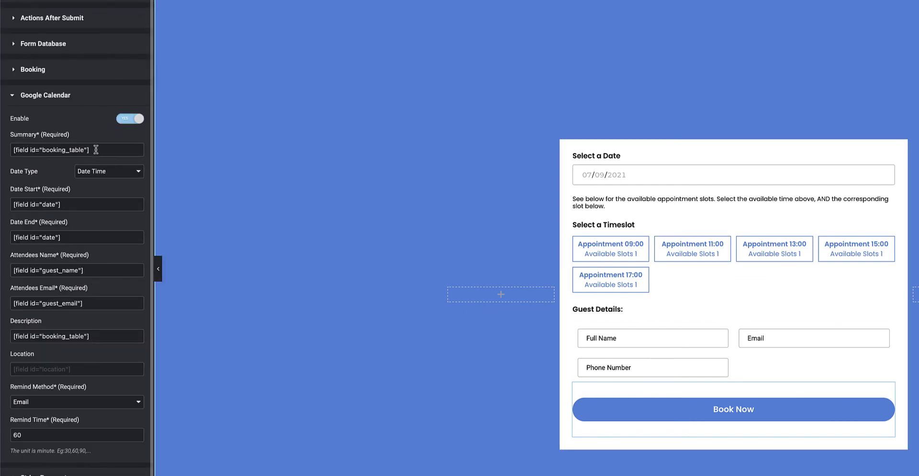
pyautogui.moveTo(97, 149); pyautogui.dragTo(11, 152)
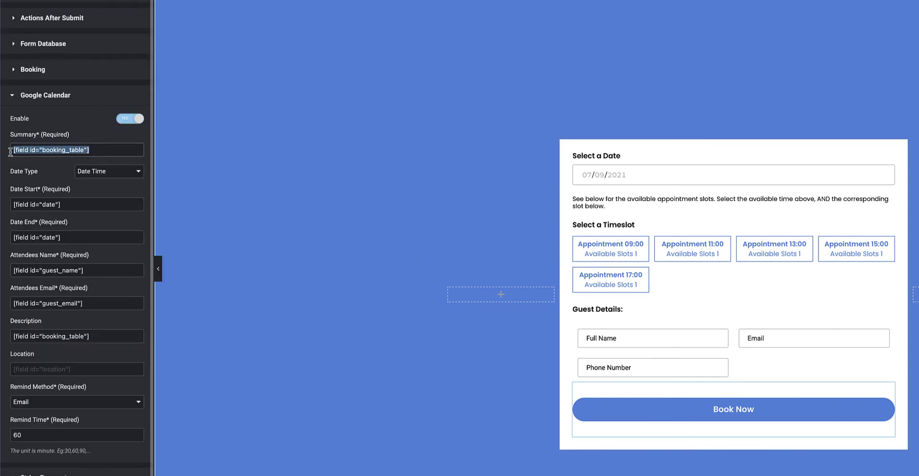
pyautogui.moveTo(94, 339); pyautogui.dragTo(12, 339)
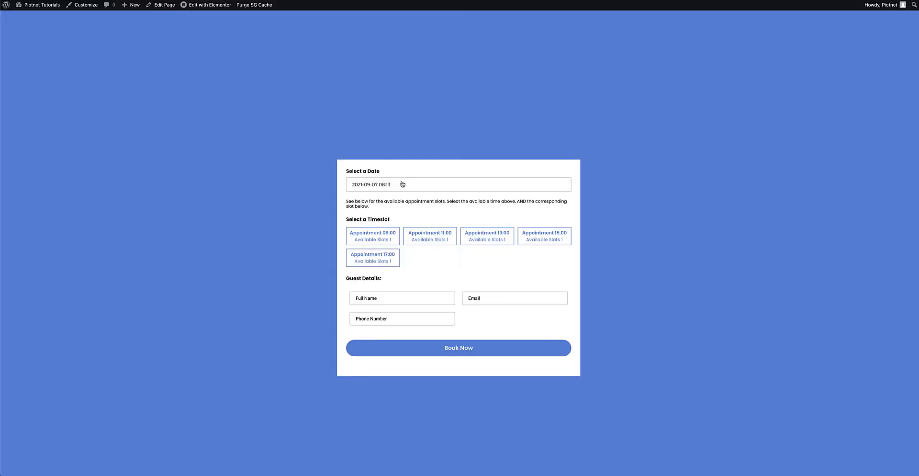
# - Pick September 9 as the booking date on the live form
pyautogui.click(403, 185)
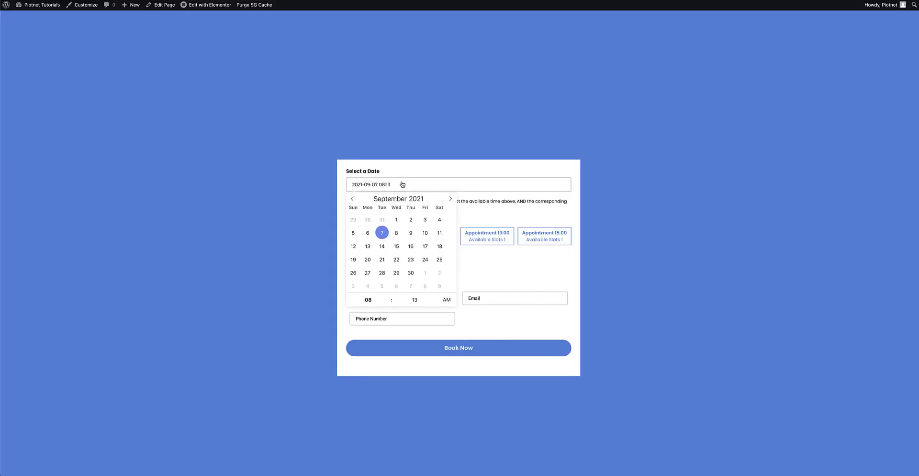
pyautogui.click(410, 233)
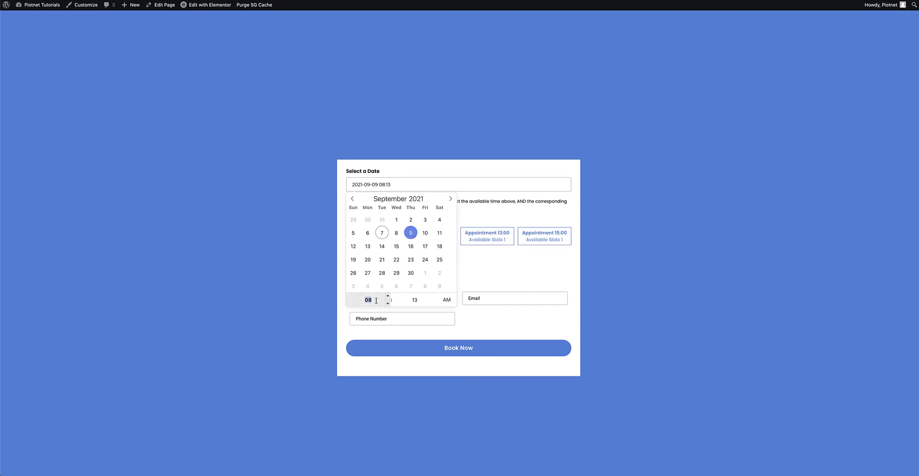
pyautogui.click(474, 260)
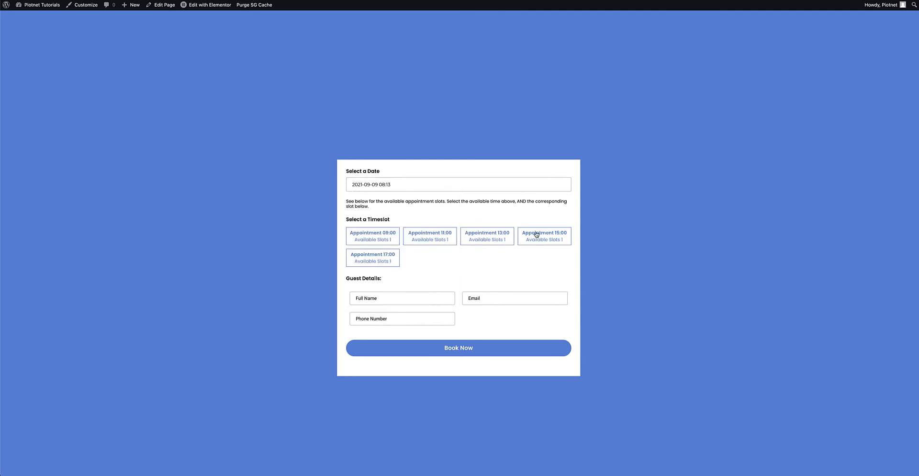
pyautogui.click(406, 185)
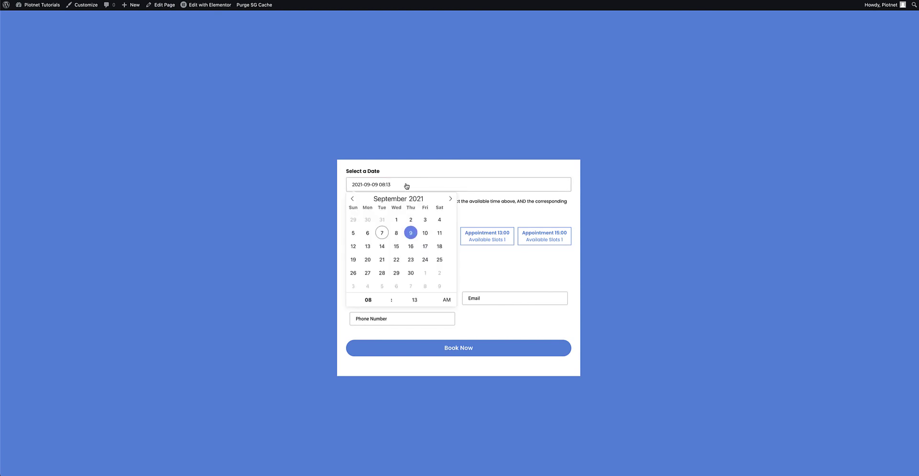
pyautogui.click(375, 301)
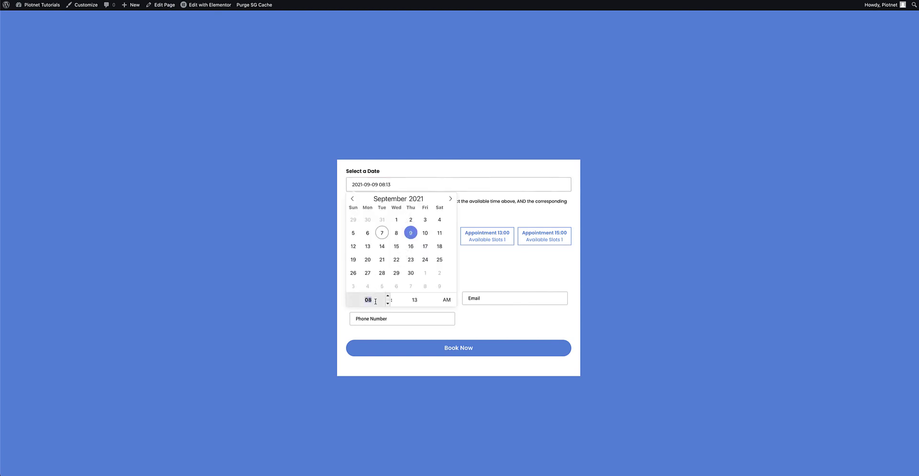
pyautogui.write('3')
pyautogui.click(414, 301)
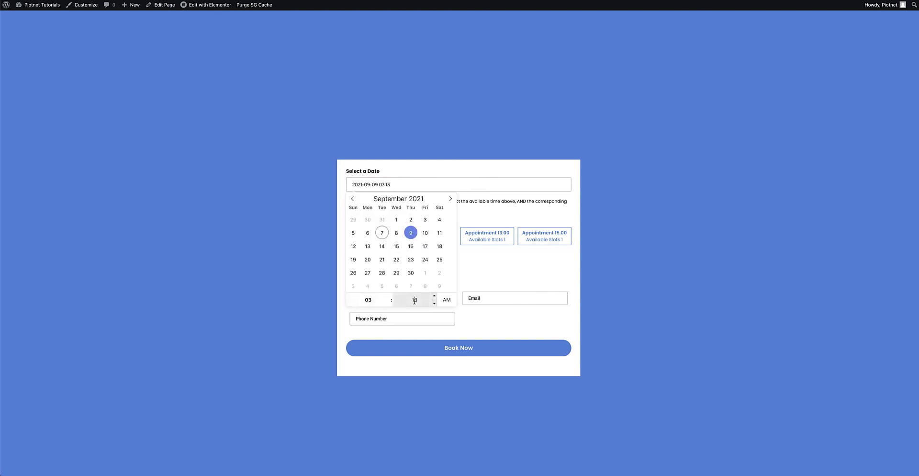
pyautogui.click(368, 300)
pyautogui.write('00')
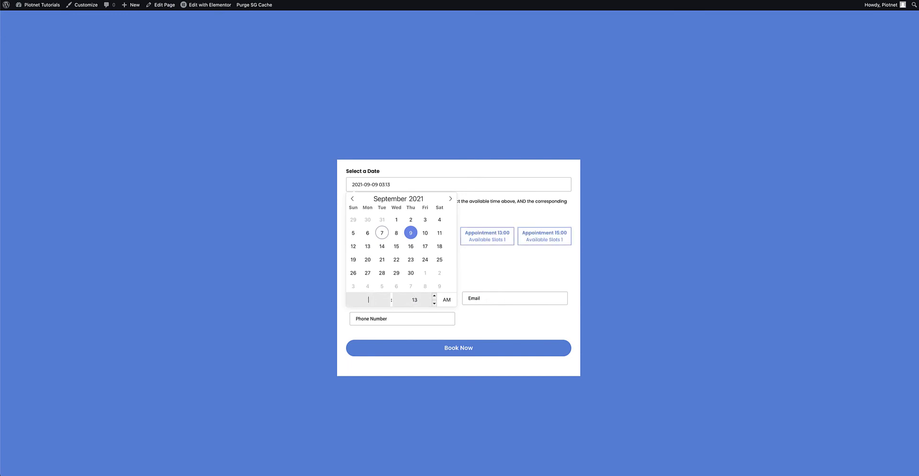
pyautogui.doubleClick(357, 301)
pyautogui.write('15')
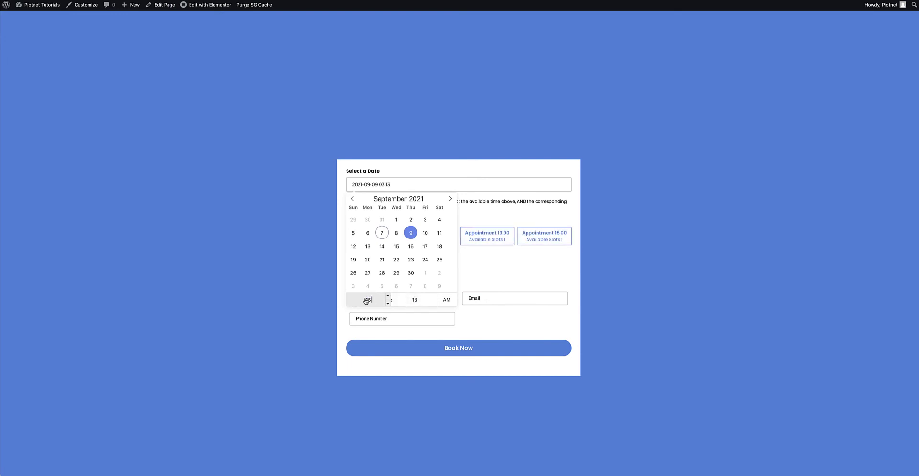
pyautogui.click(414, 301)
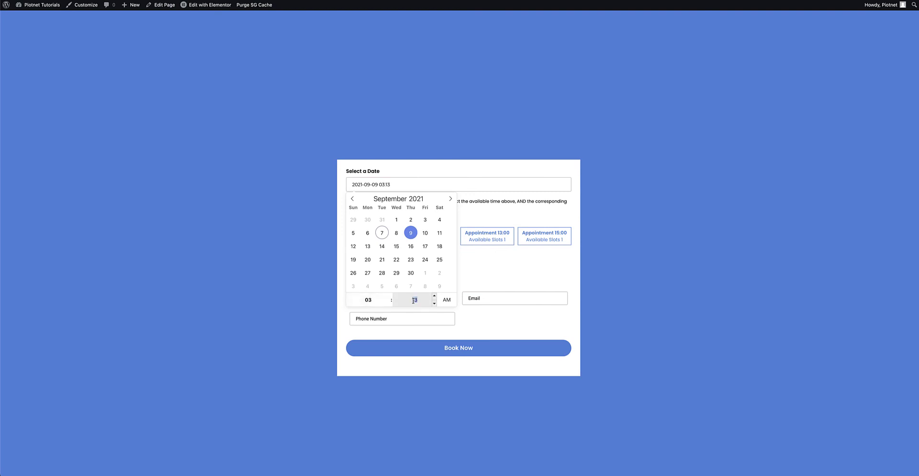
pyautogui.write('00')
pyautogui.click(446, 300)
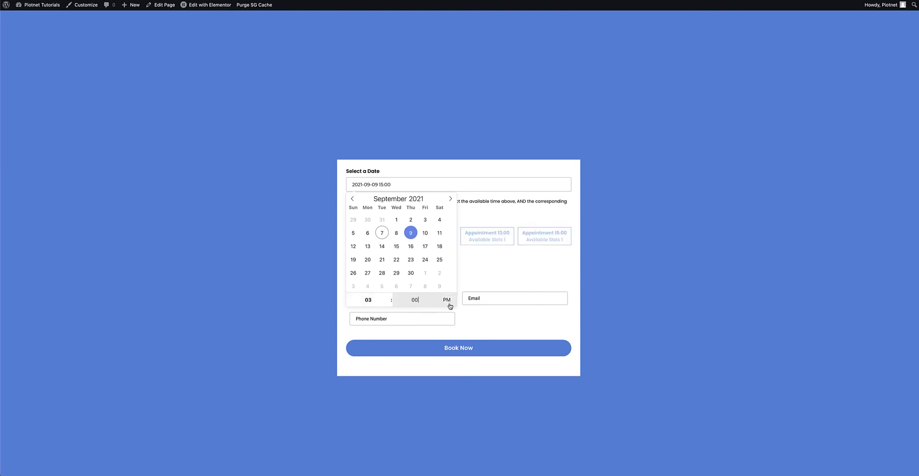
pyautogui.click(480, 274)
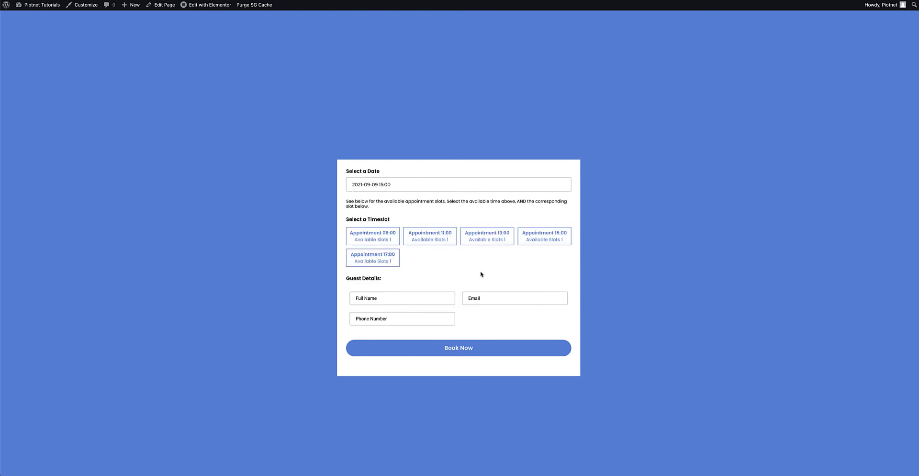
# - Choose the Appointment 15:00 timeslot and enter the guest's full name and e-mail
pyautogui.click(557, 240)
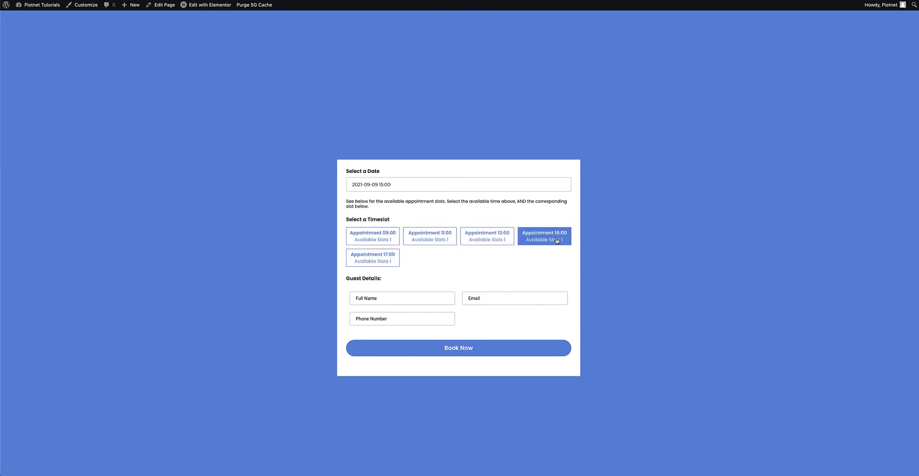
pyautogui.click(386, 298)
pyautogui.write('Jane Doe')
pyautogui.press('Tab')
pyautogui.write('jane@example.com')
pyautogui.press('Tab')
# - Enter the phone number and submit the booking, then compare 15:00 availability on September 8 and 9
pyautogui.write('05012')
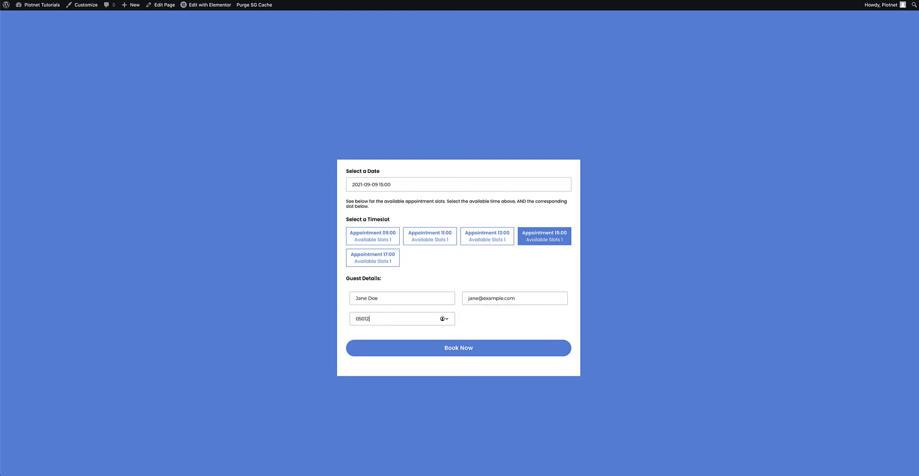
pyautogui.write('34567')
pyautogui.click(463, 351)
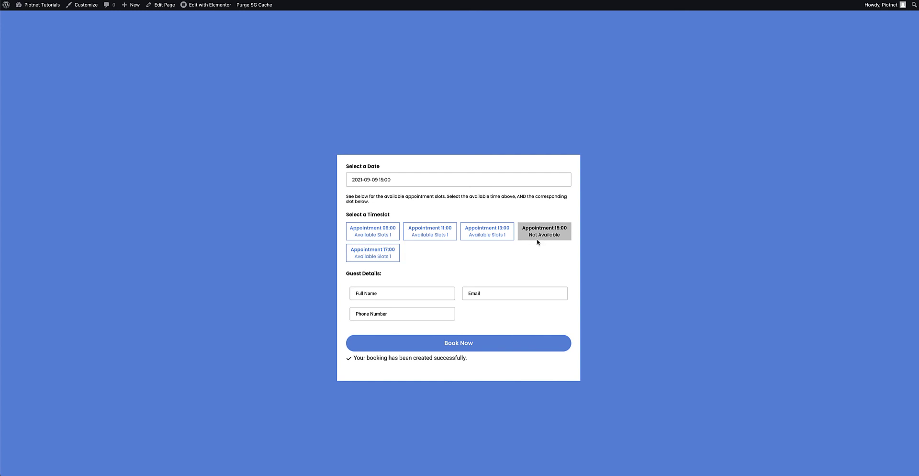
pyautogui.click(395, 180)
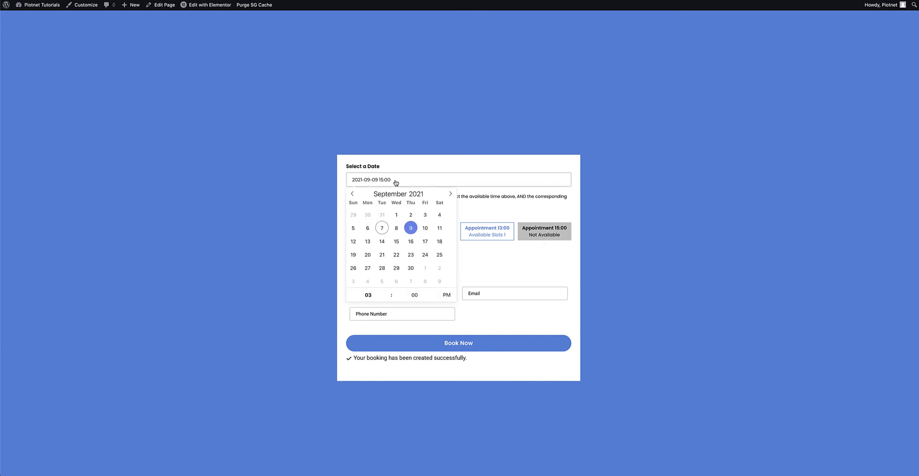
pyautogui.click(397, 228)
pyautogui.click(483, 261)
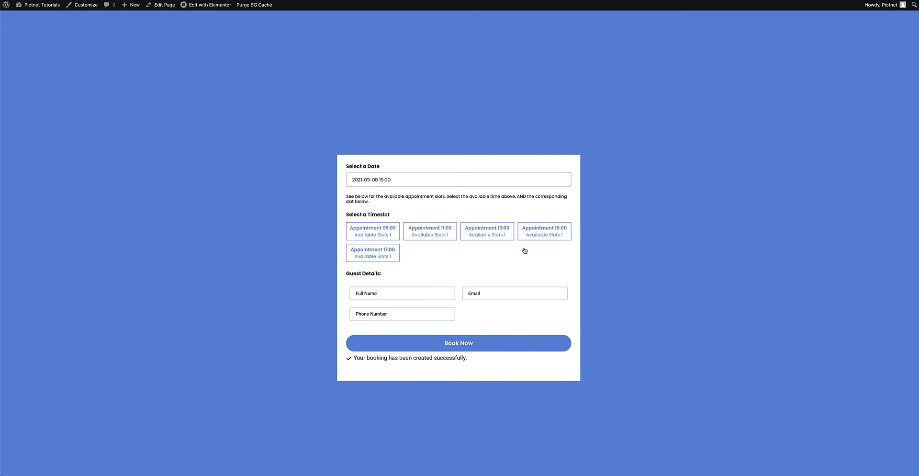
pyautogui.click(417, 181)
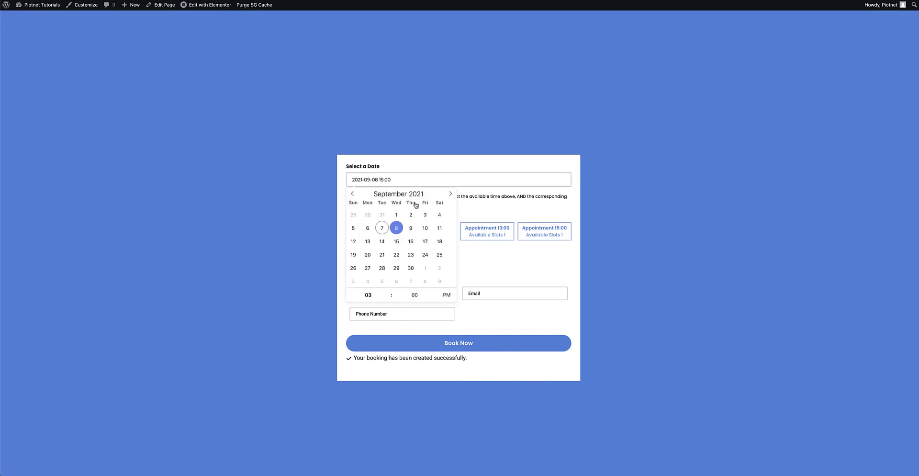
pyautogui.click(410, 228)
pyautogui.click(510, 266)
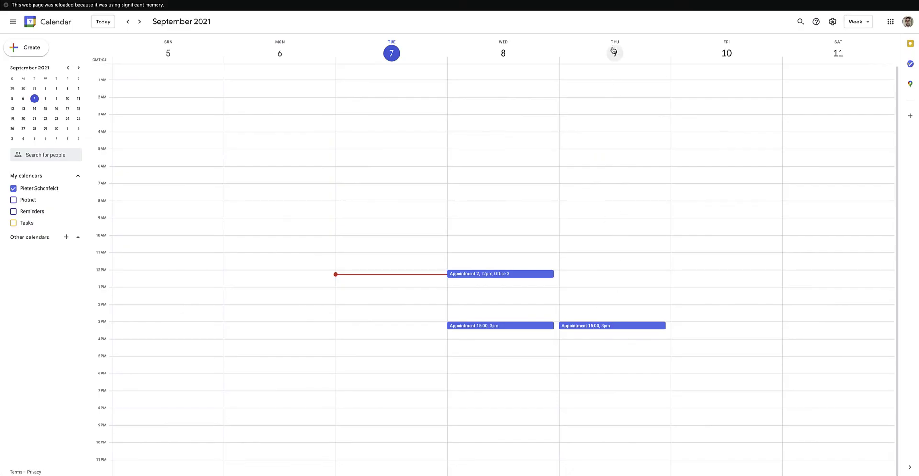
# - Open Thursday's Appointment 15:00 event in Google Calendar and highlight its title
pyautogui.click(585, 328)
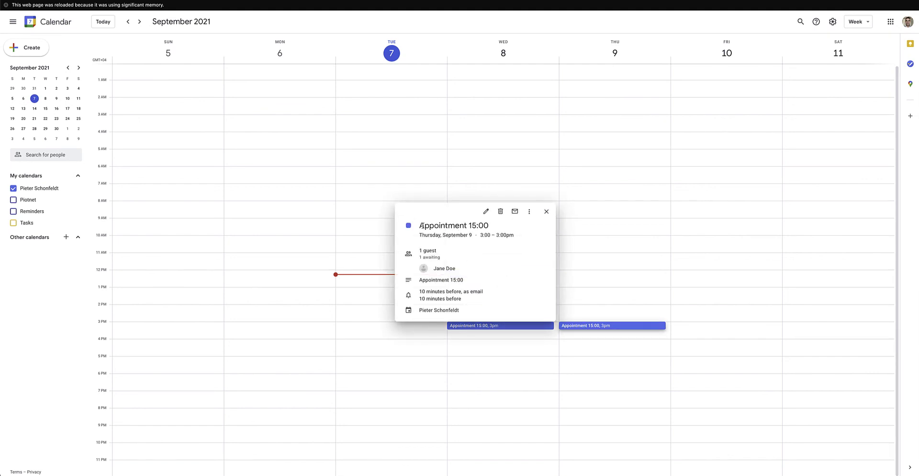
pyautogui.moveTo(421, 225); pyautogui.dragTo(491, 227)
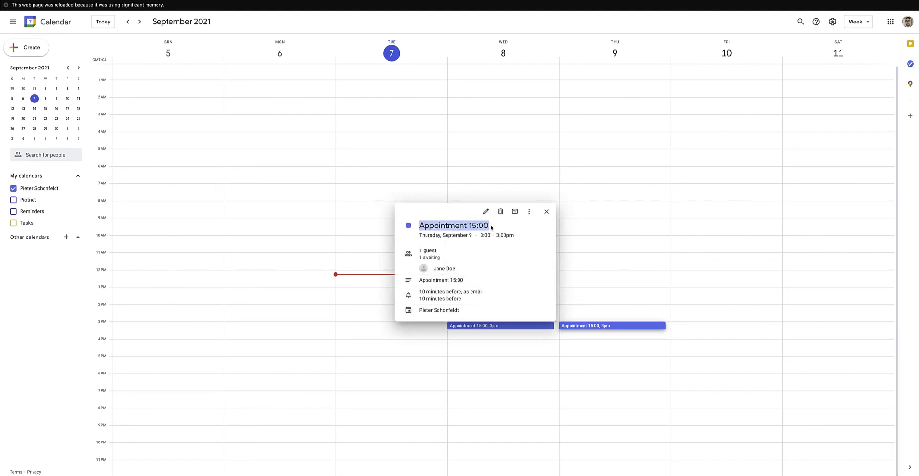